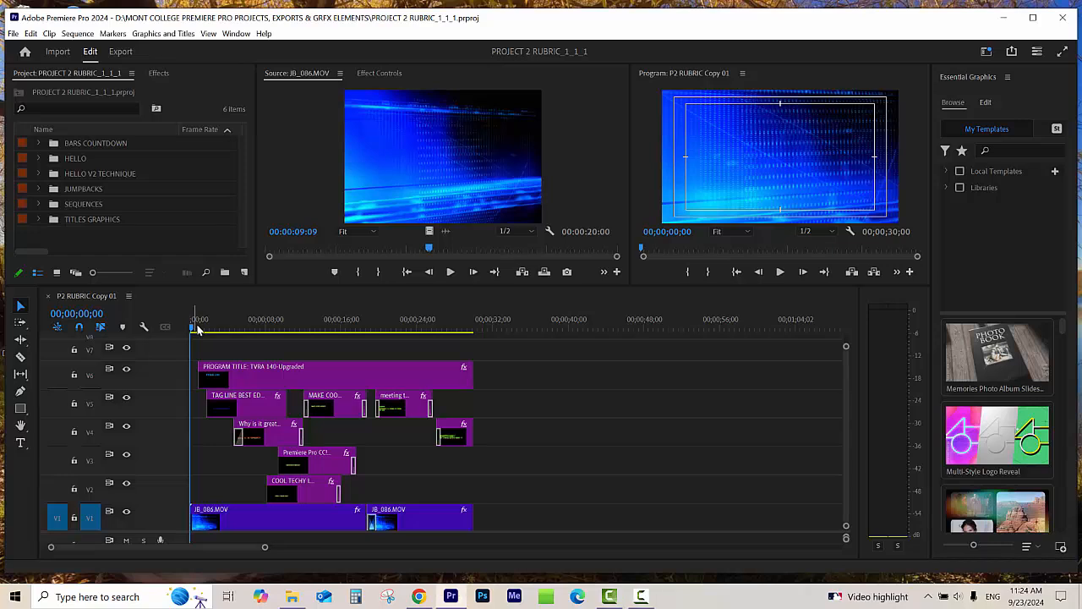
Step: Play and scrub through the title sequence from its start to review when each title comes in
key(space)
drag(210, 334, 207, 389)
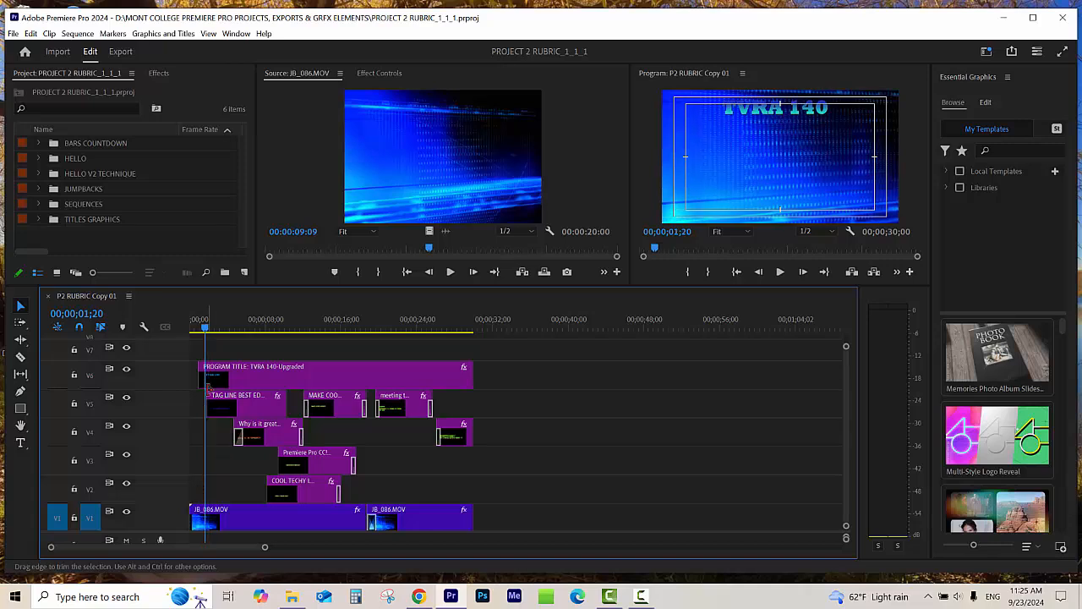
key(equal)
key(equal)
drag(218, 330, 189, 336)
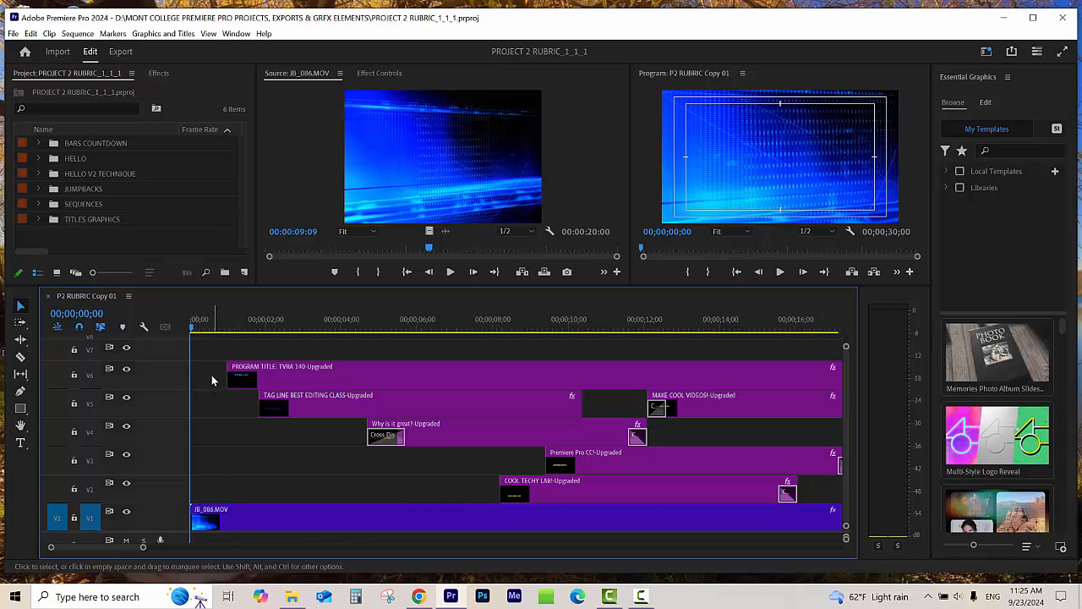
key(space)
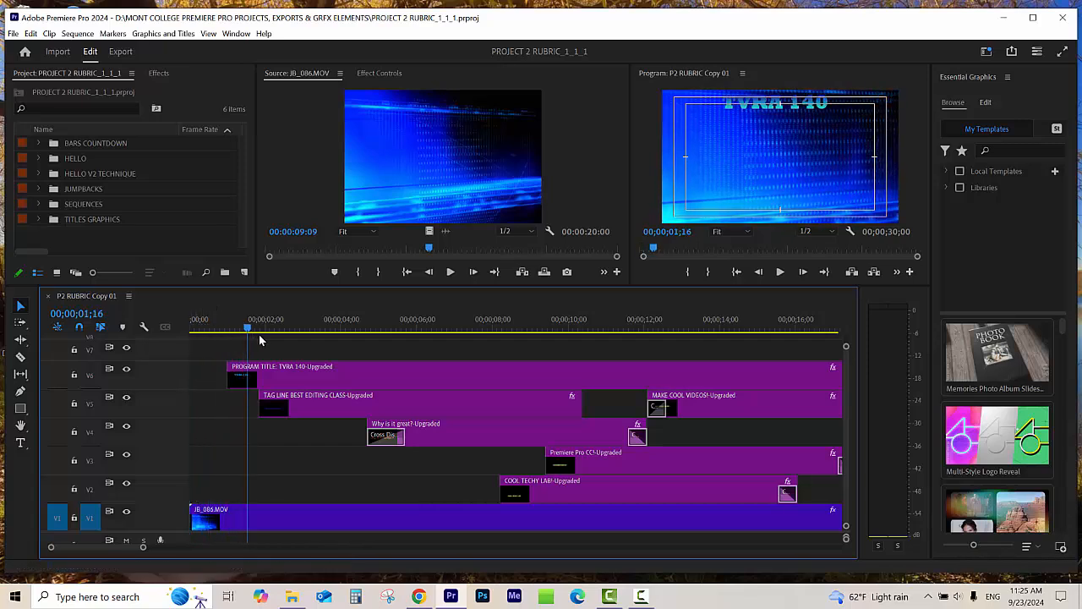
drag(259, 335, 584, 370)
key(minus)
key(minus)
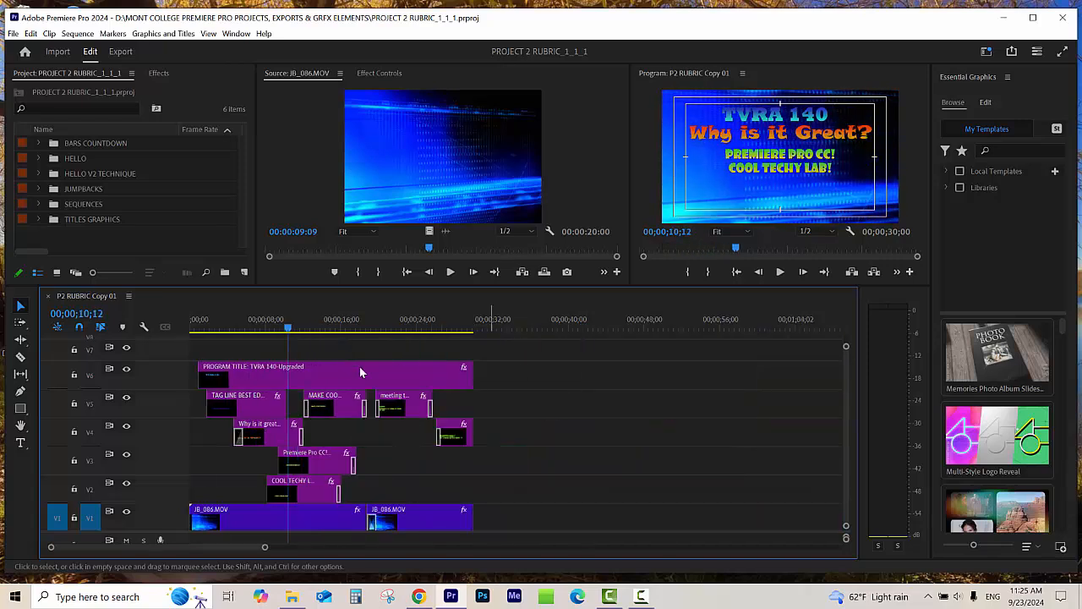
drag(339, 326, 173, 333)
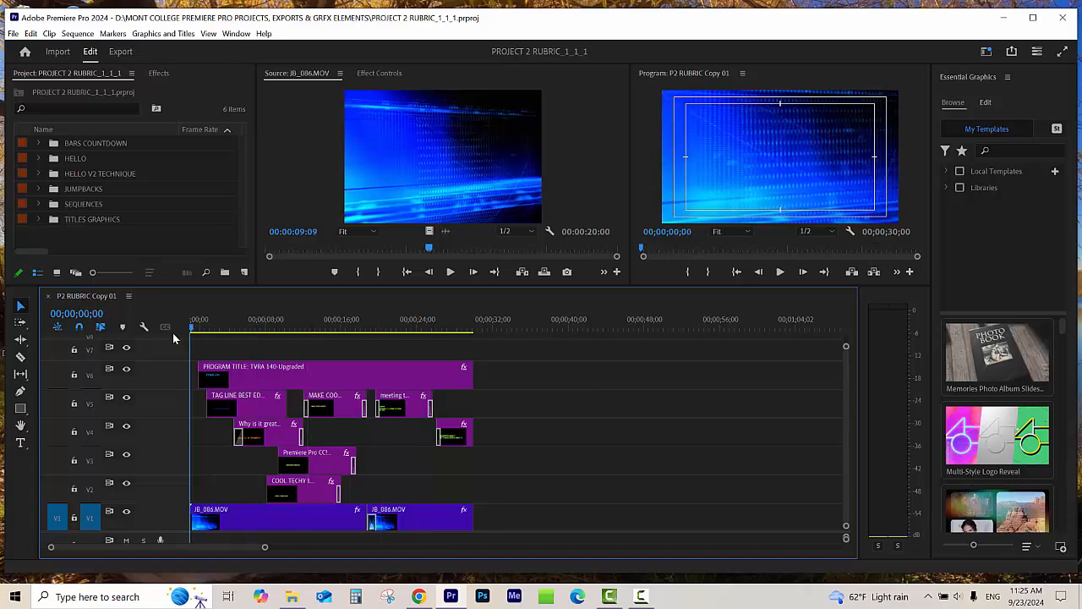
key(equal)
key(equal)
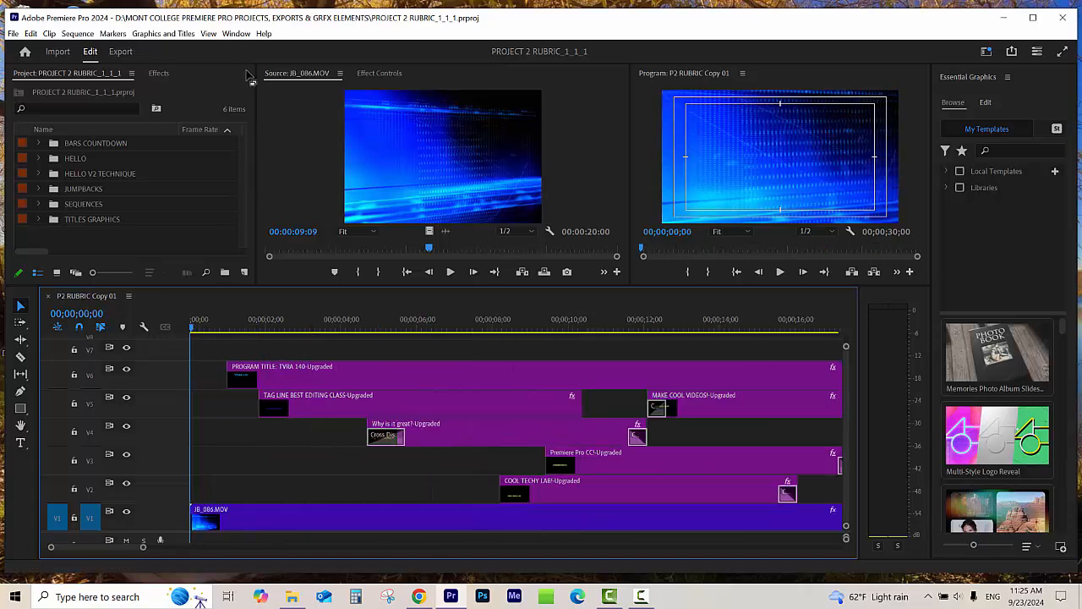
Step: Load Universal Counting Leader from the BARS COUNTDOWN bin into the Source monitor
click(37, 143)
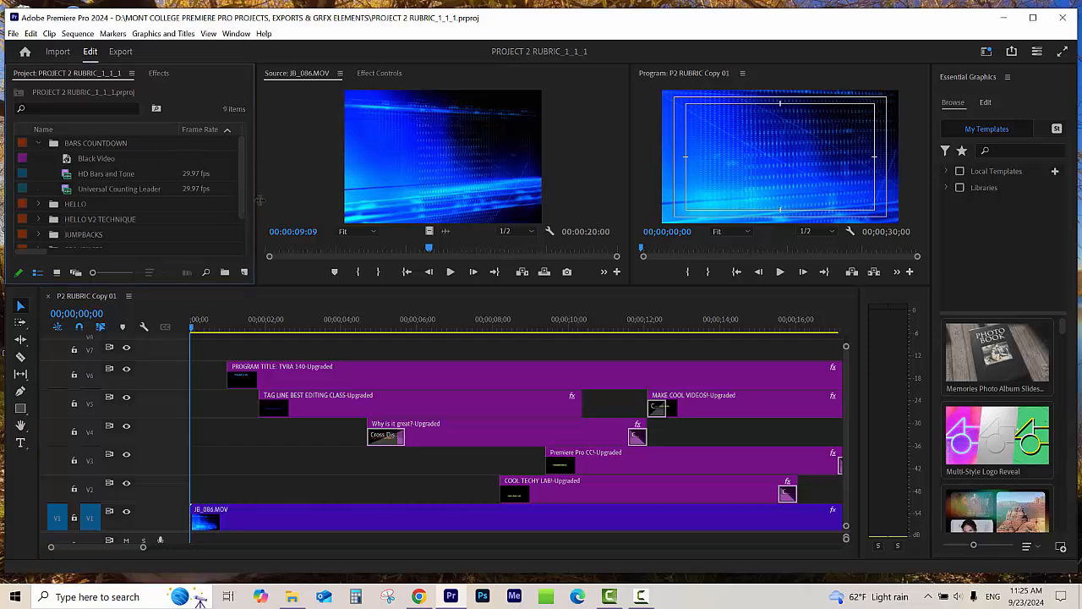
drag(260, 200, 262, 200)
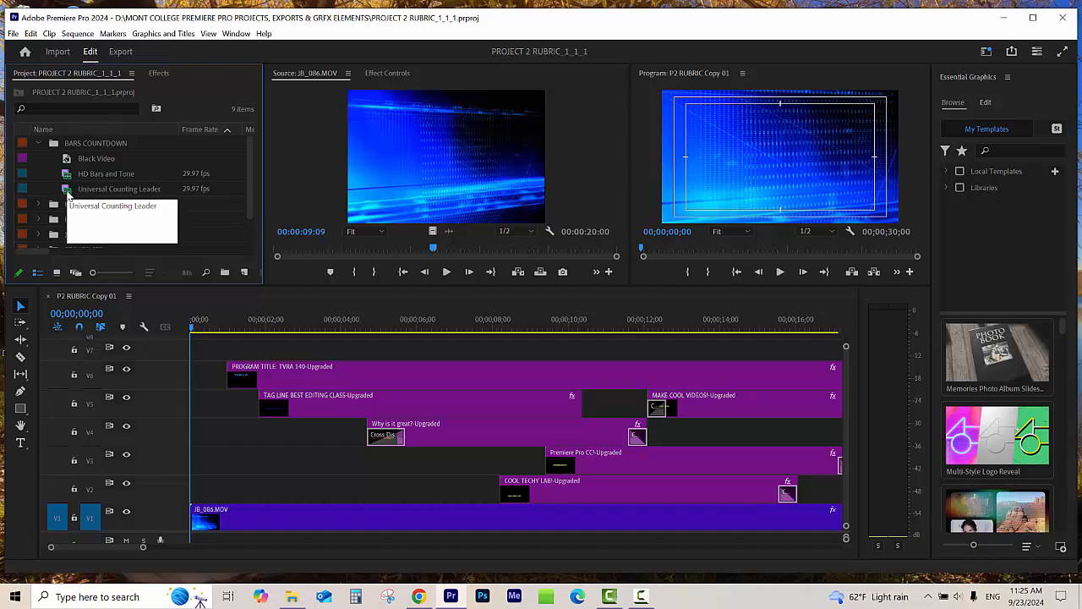
click(69, 197)
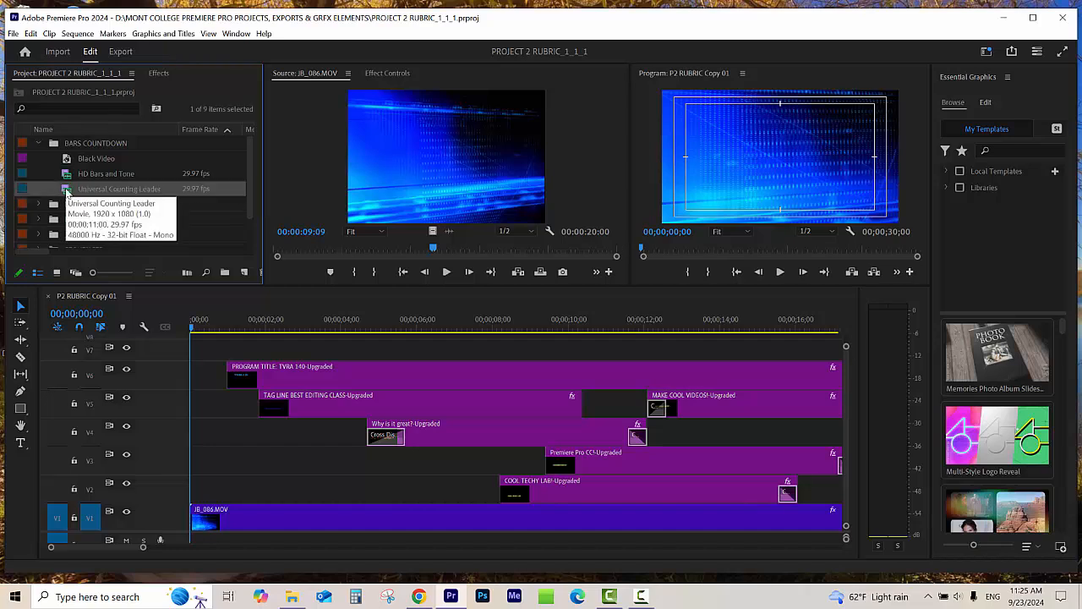
drag(381, 179, 379, 175)
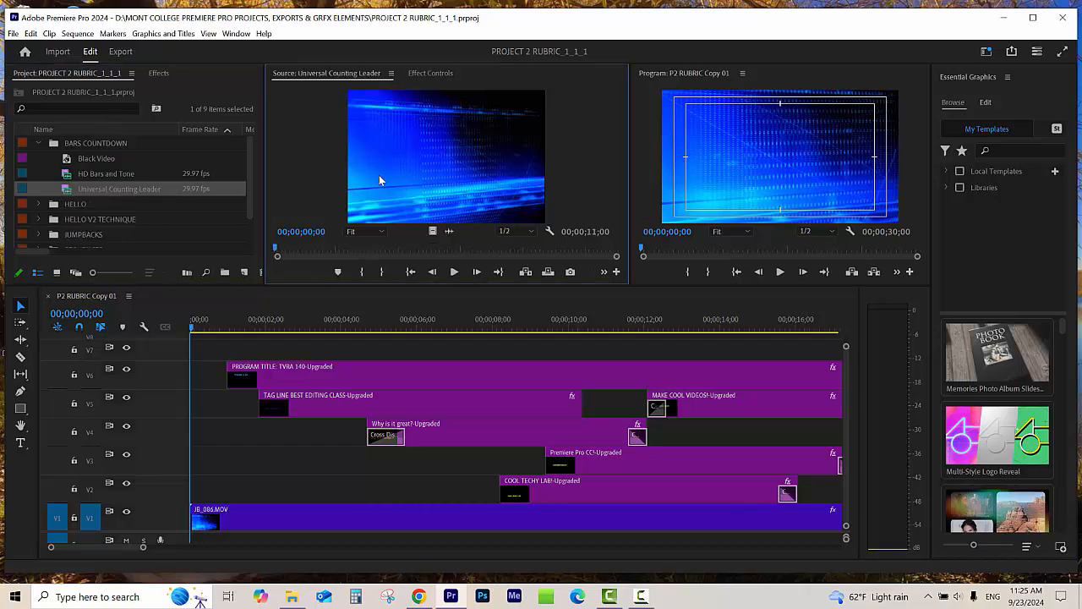
click(431, 74)
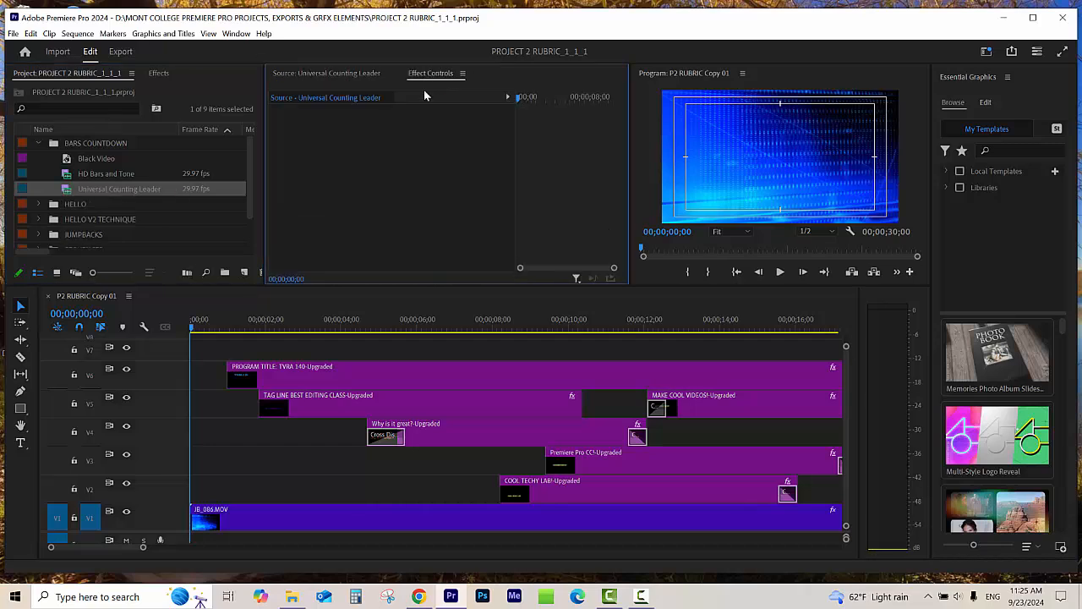
drag(70, 190, 361, 187)
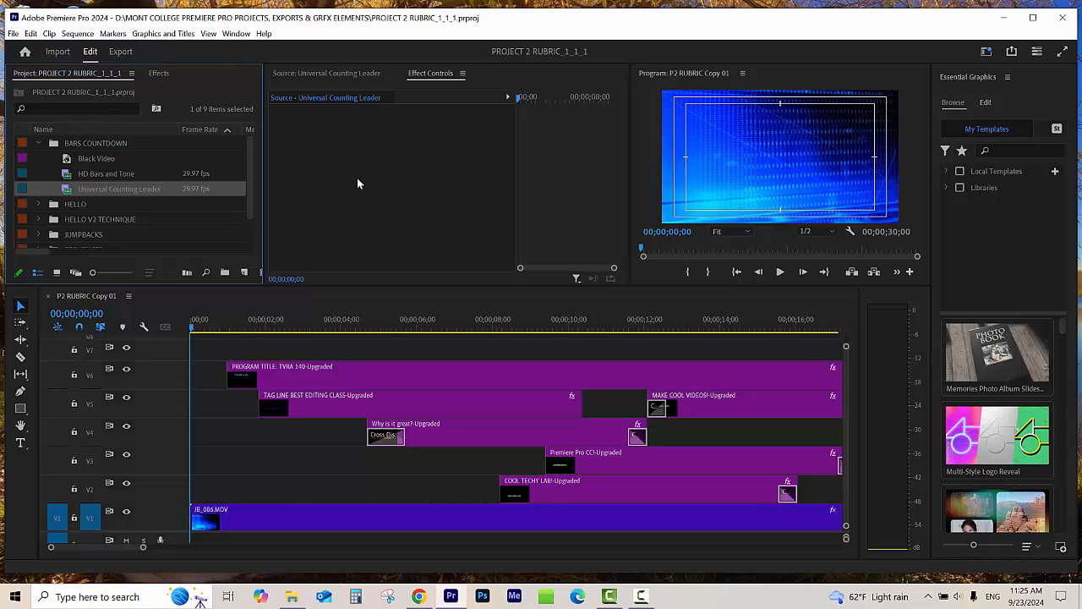
click(347, 78)
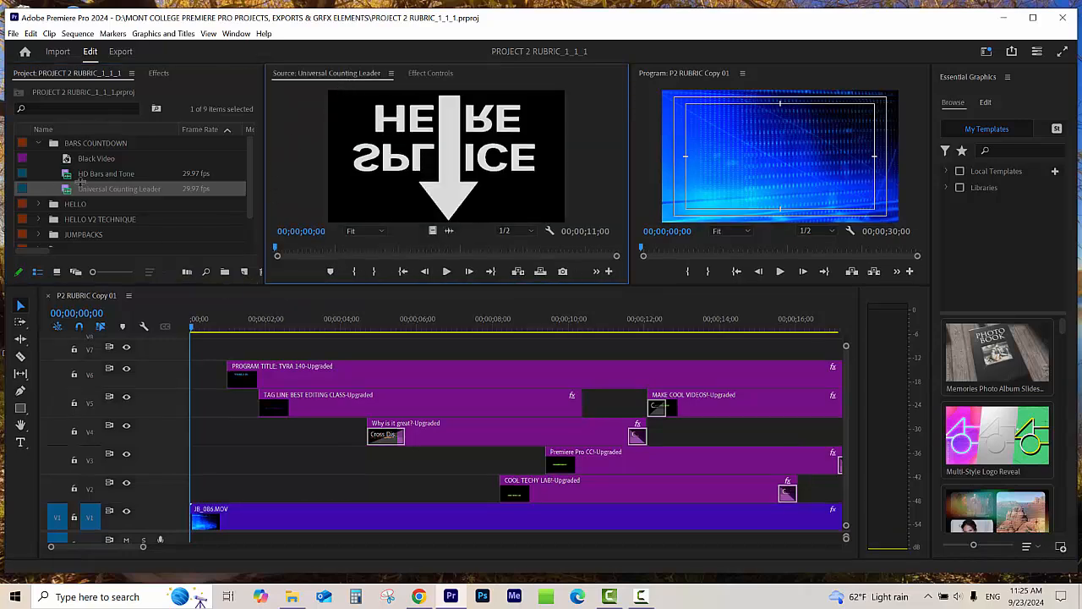
Step: Set the counting leader's In point at 00;00;06;00, where the number 5 starts
drag(276, 288, 276, 299)
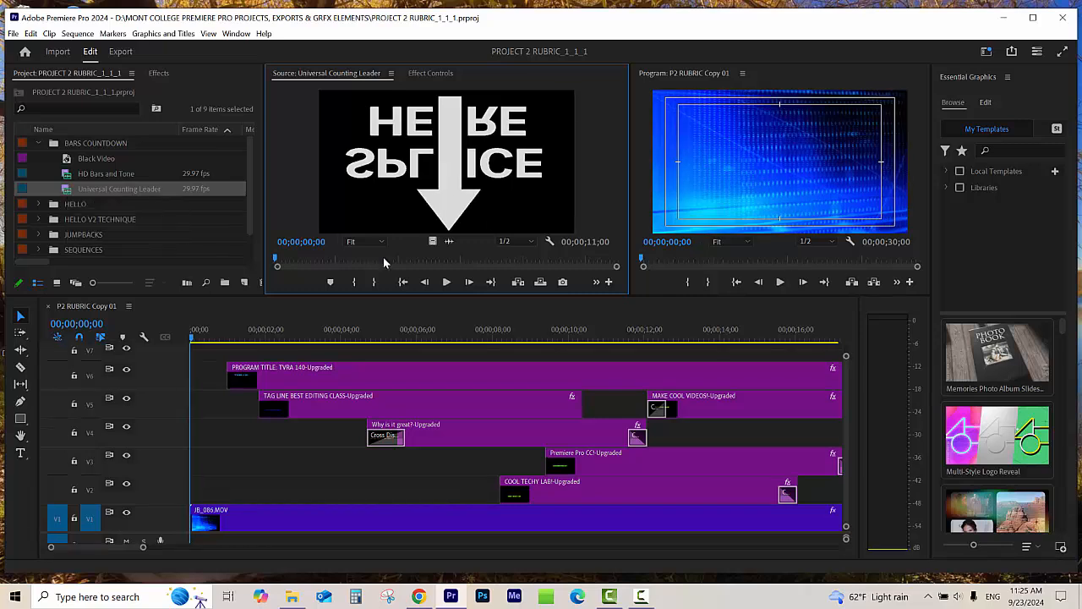
drag(411, 264, 463, 268)
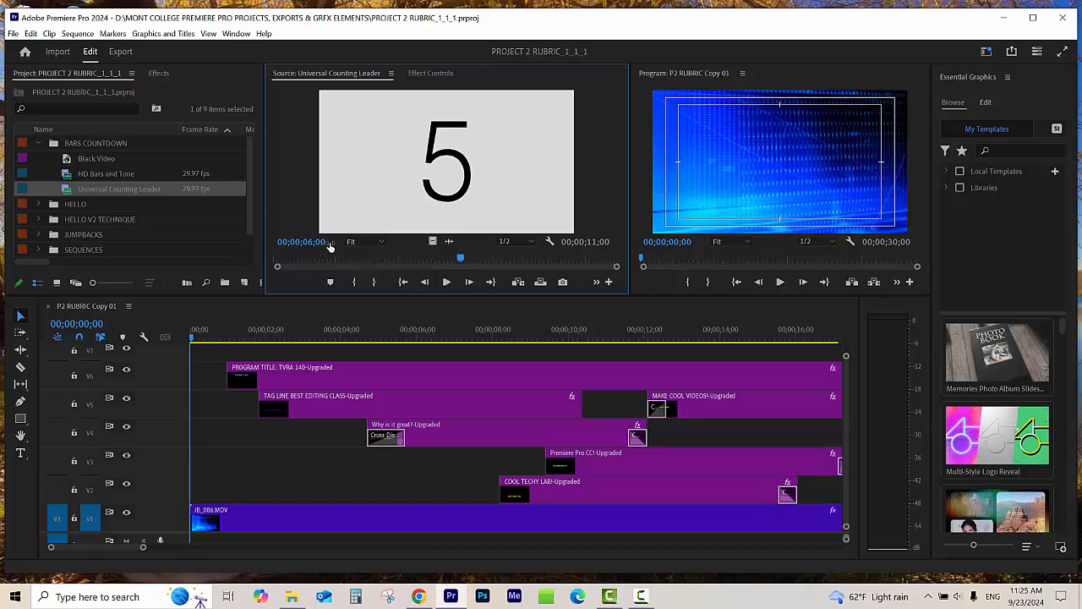
click(359, 283)
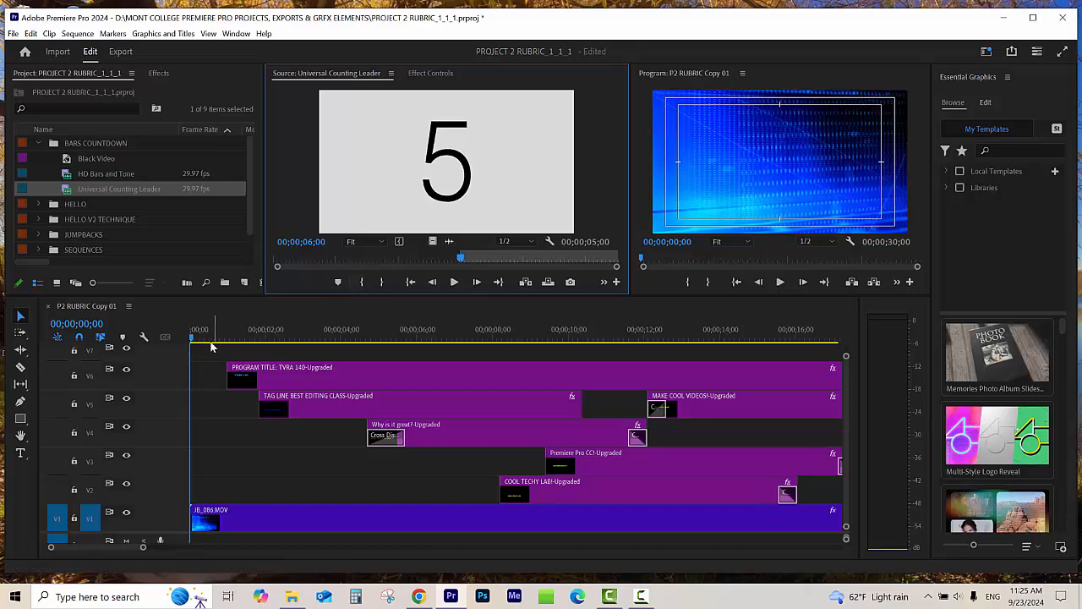
Step: Insert the trimmed counting leader at the very start of the sequence and check the shifted titles
drag(206, 342, 176, 347)
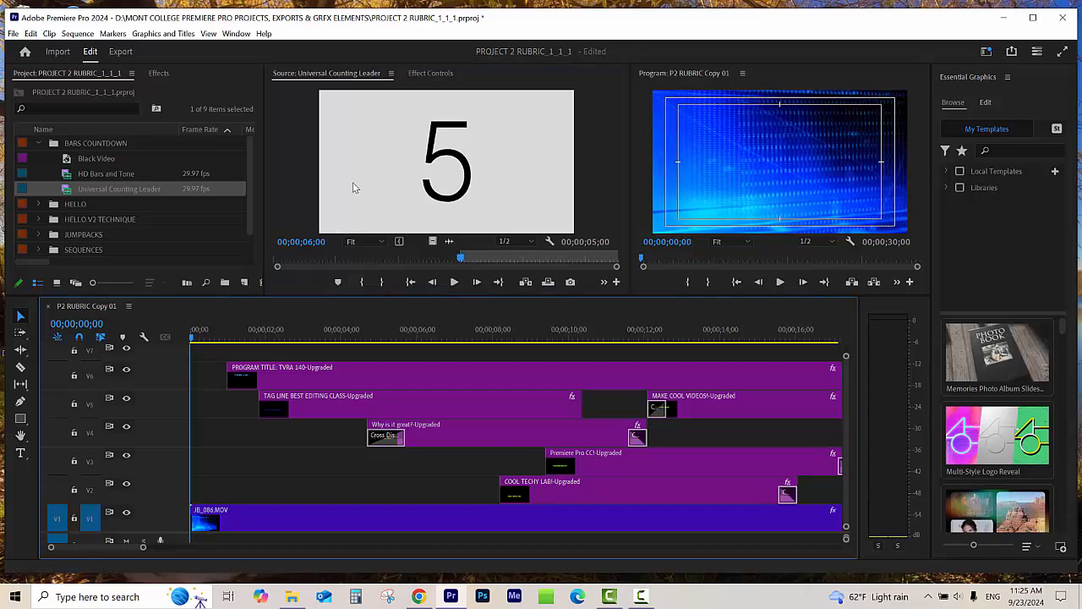
click(525, 283)
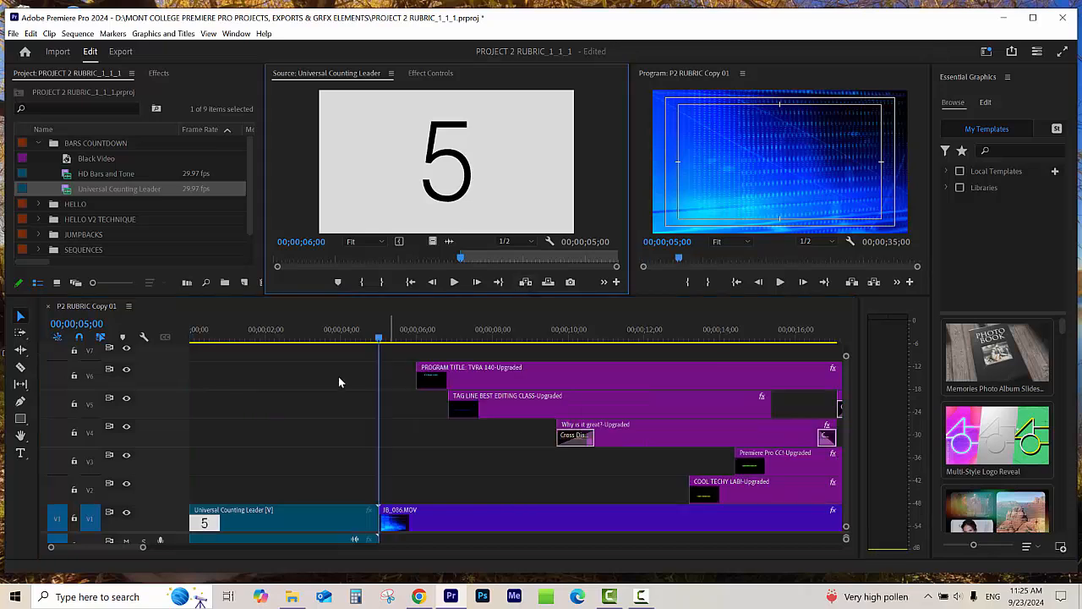
drag(324, 338, 503, 385)
key(minus)
key(minus)
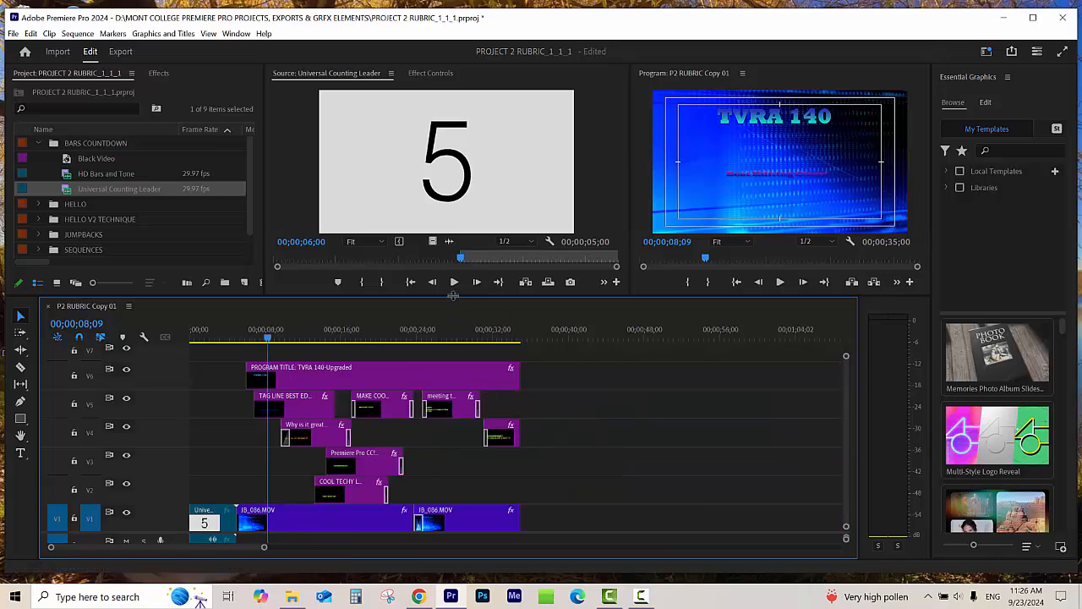
drag(453, 295, 454, 285)
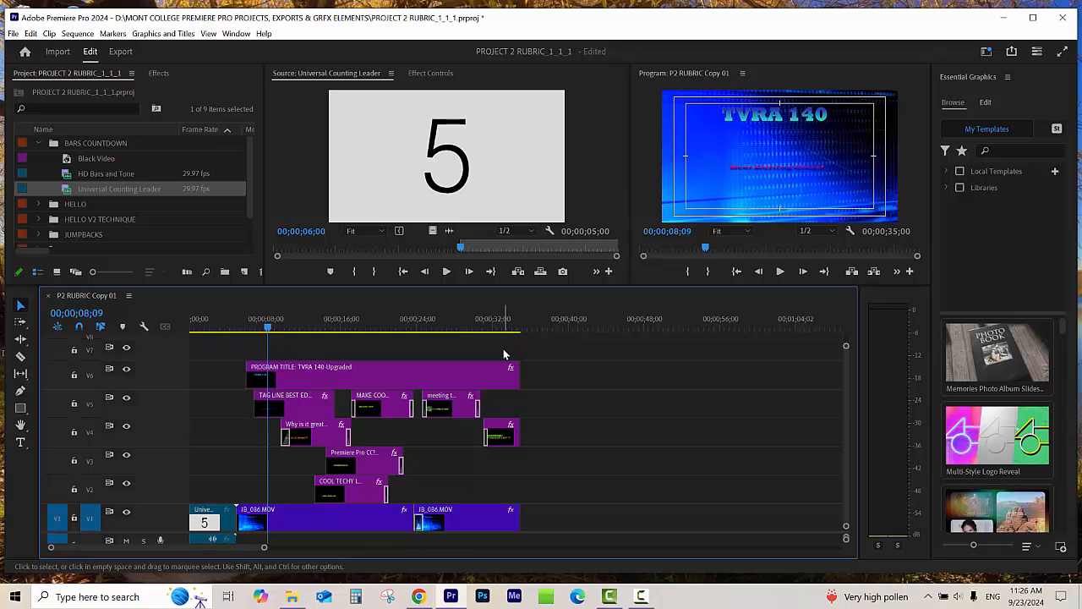
Step: Set the Out point of Black Video at 00;00;05;05 and place the clip on V7 directly after the last title
click(67, 159)
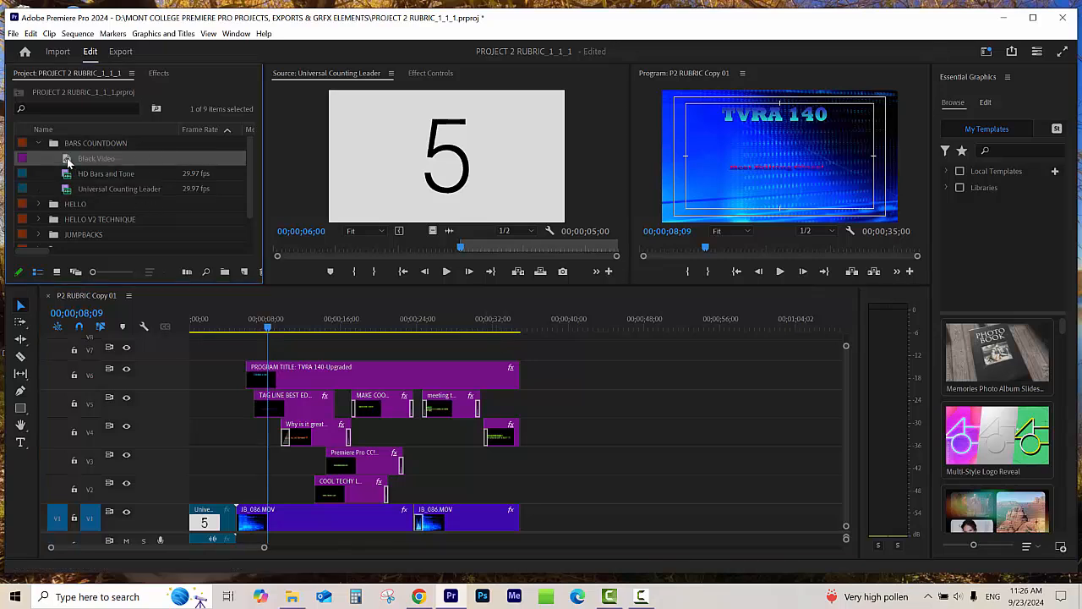
drag(67, 158, 324, 159)
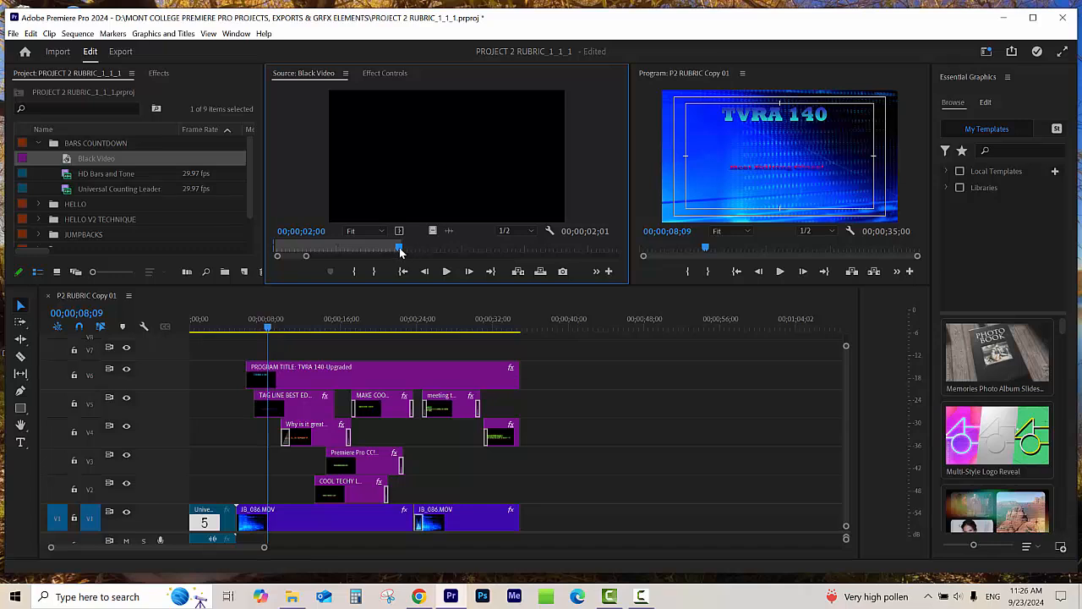
drag(400, 249, 543, 251)
drag(610, 260, 615, 259)
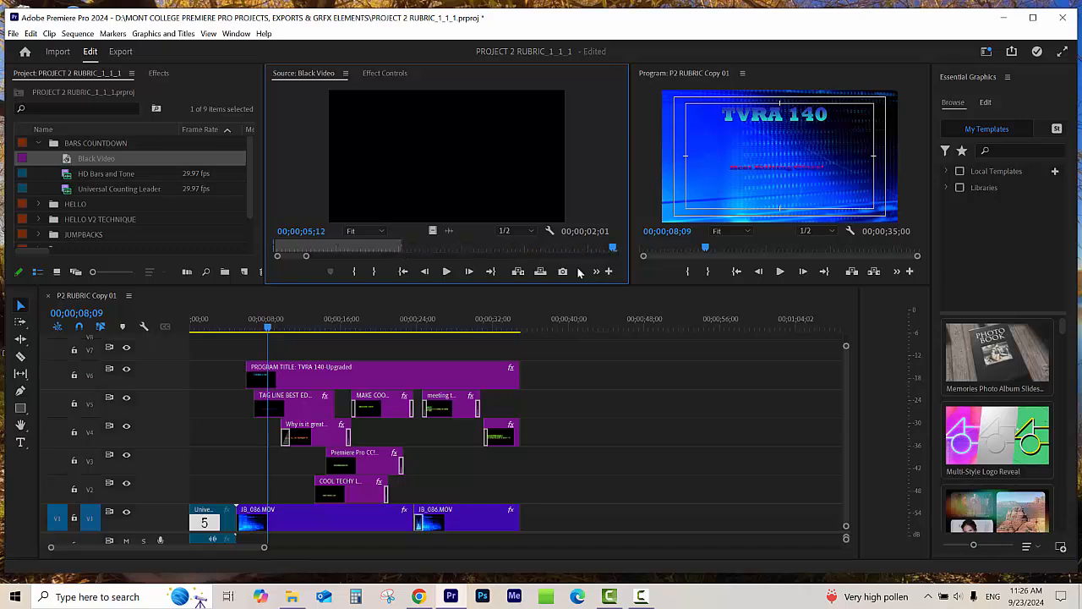
click(374, 271)
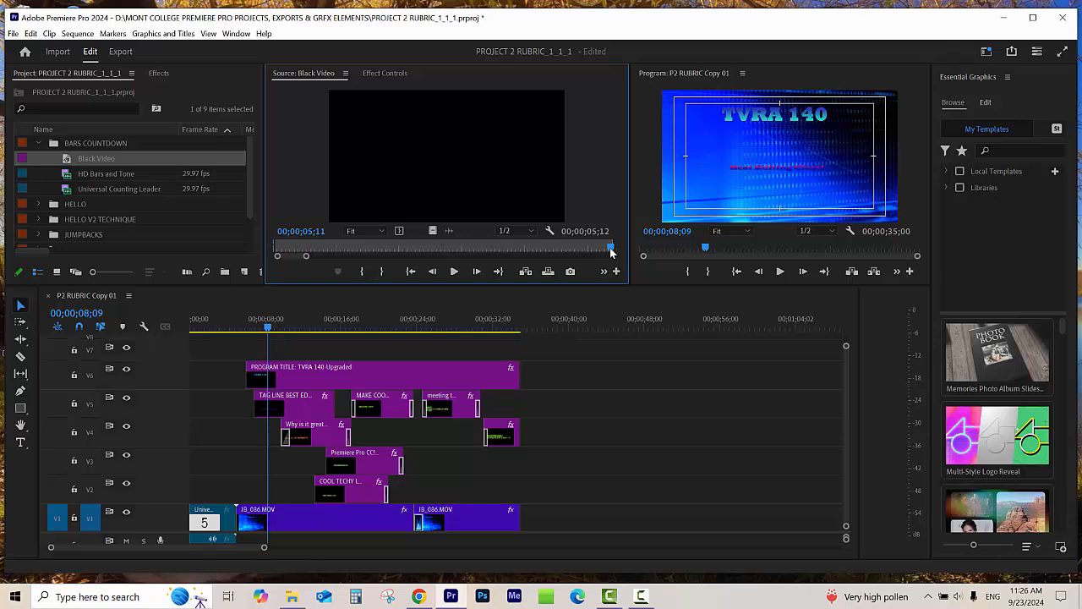
drag(611, 252, 599, 254)
click(382, 273)
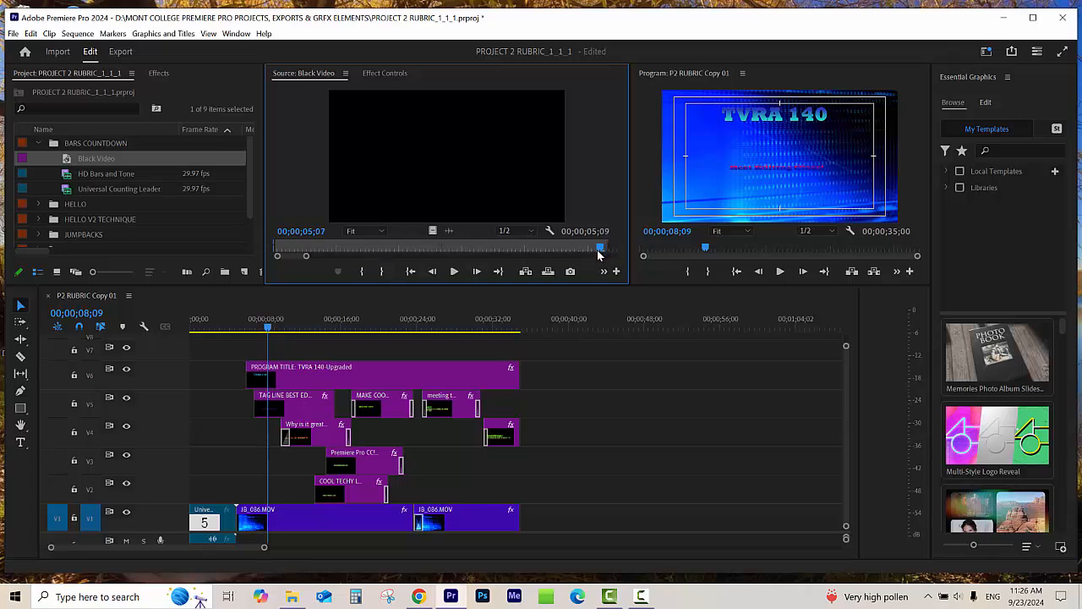
click(382, 272)
mouse_move(515, 324)
mouse_down()
mouse_move(512, 361)
mouse_move(524, 362)
mouse_move(531, 327)
mouse_up()
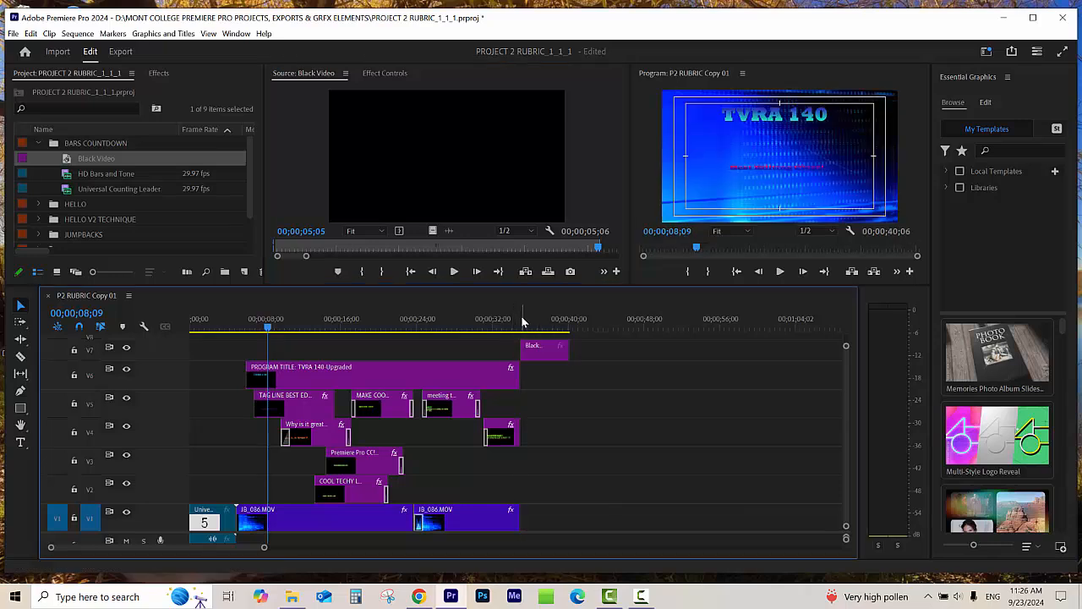
Step: Move the Black Video clip on V7 about one second earlier so it overlaps the end of the titles
click(521, 323)
key(equal)
key(equal)
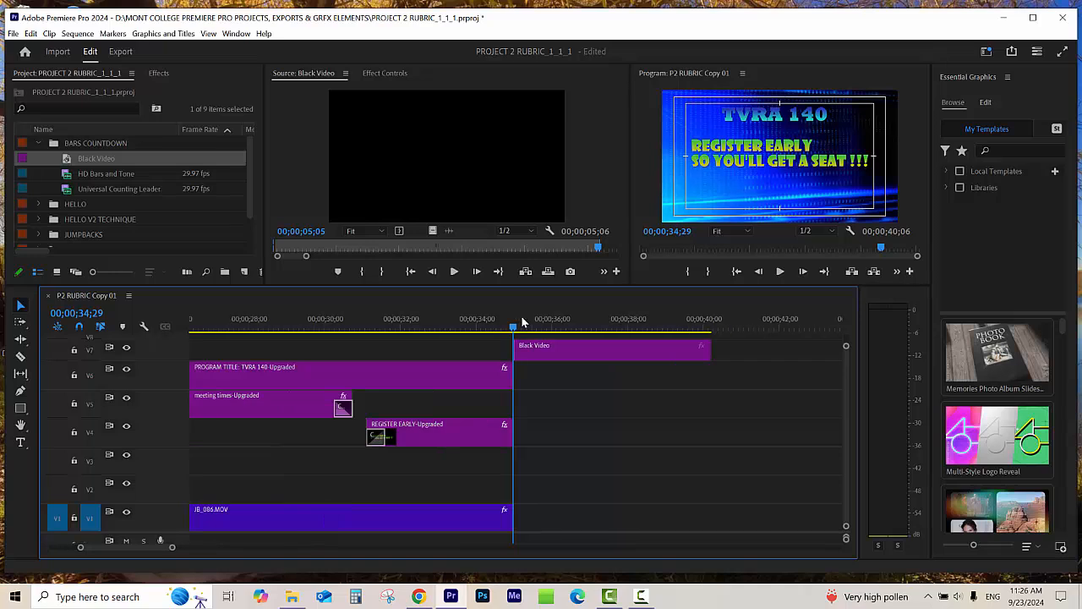
drag(491, 324, 512, 340)
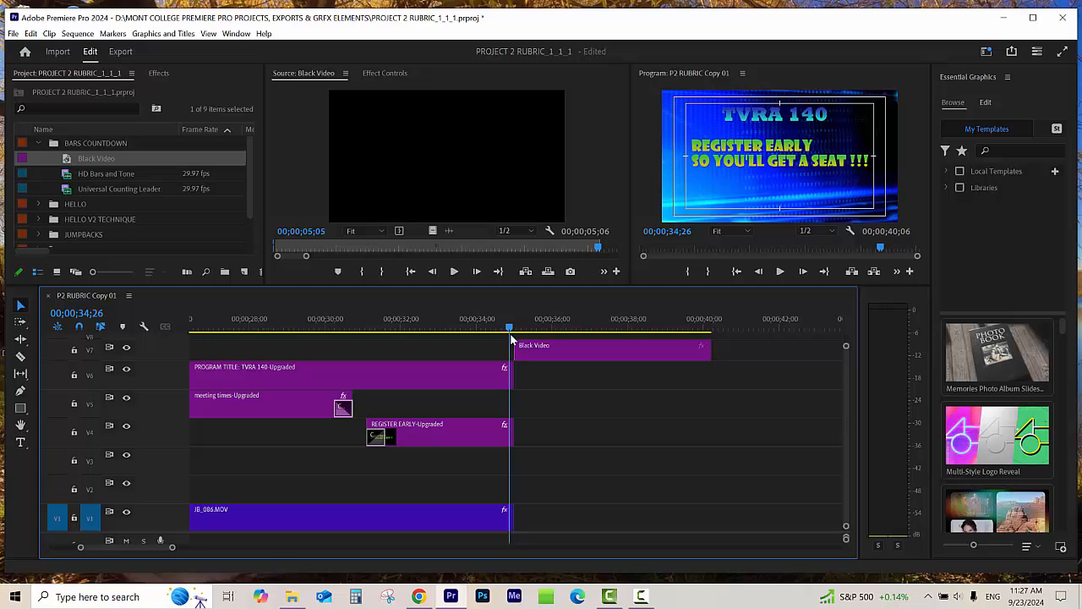
click(616, 350)
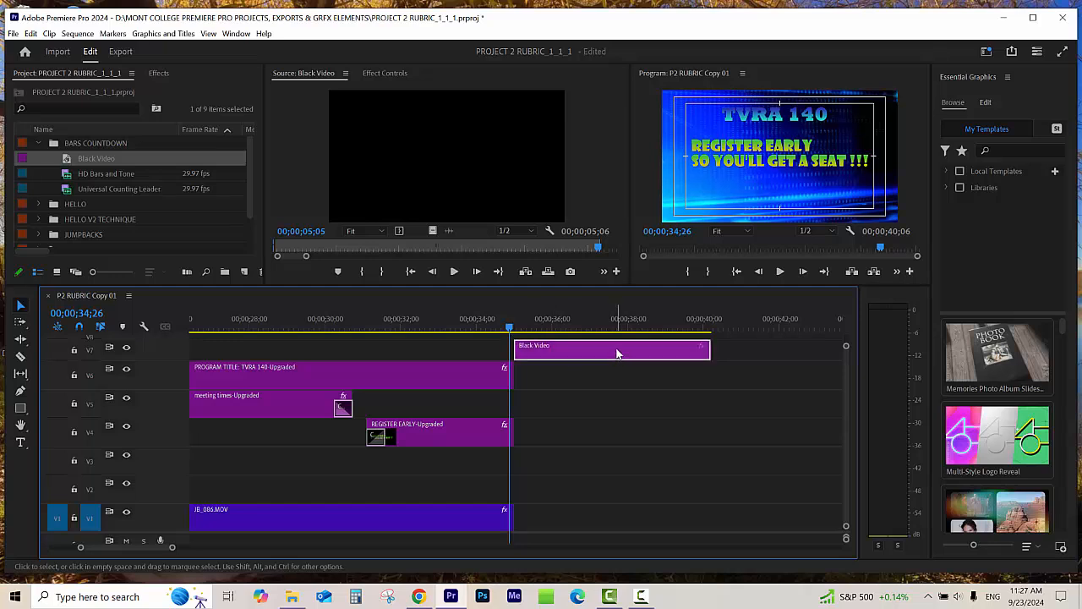
drag(618, 353, 582, 354)
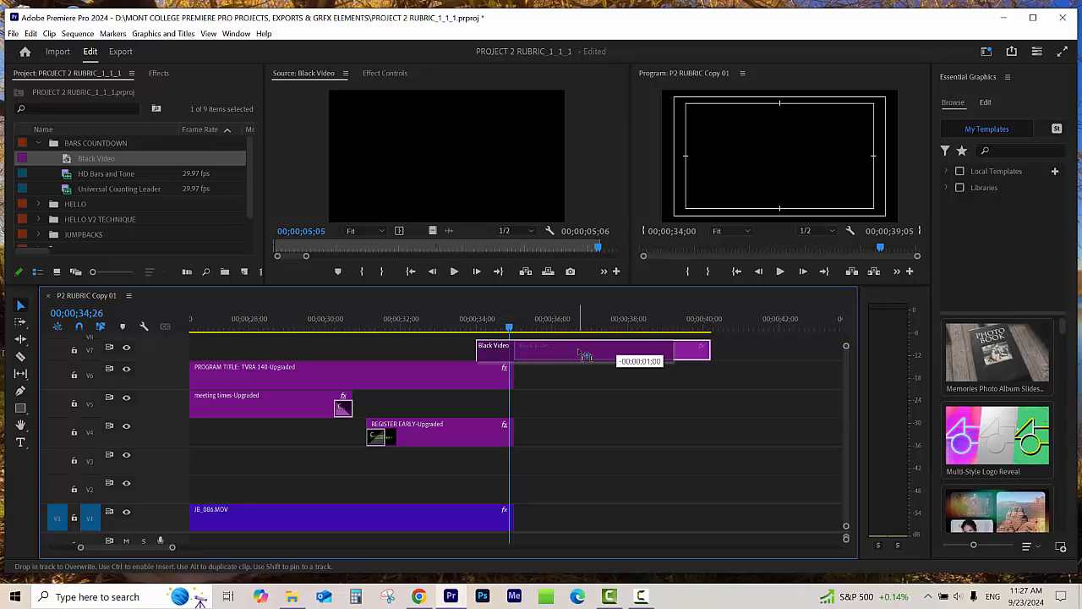
drag(583, 354, 582, 354)
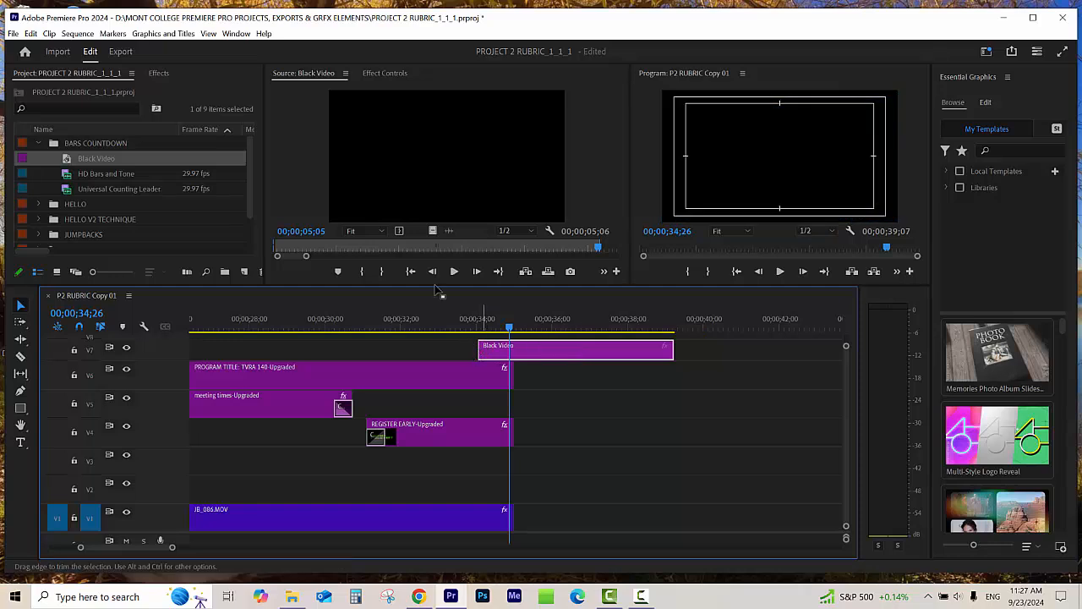
Step: Apply a Cross Dissolve transition to the start of the Black Video clip on V7
click(158, 76)
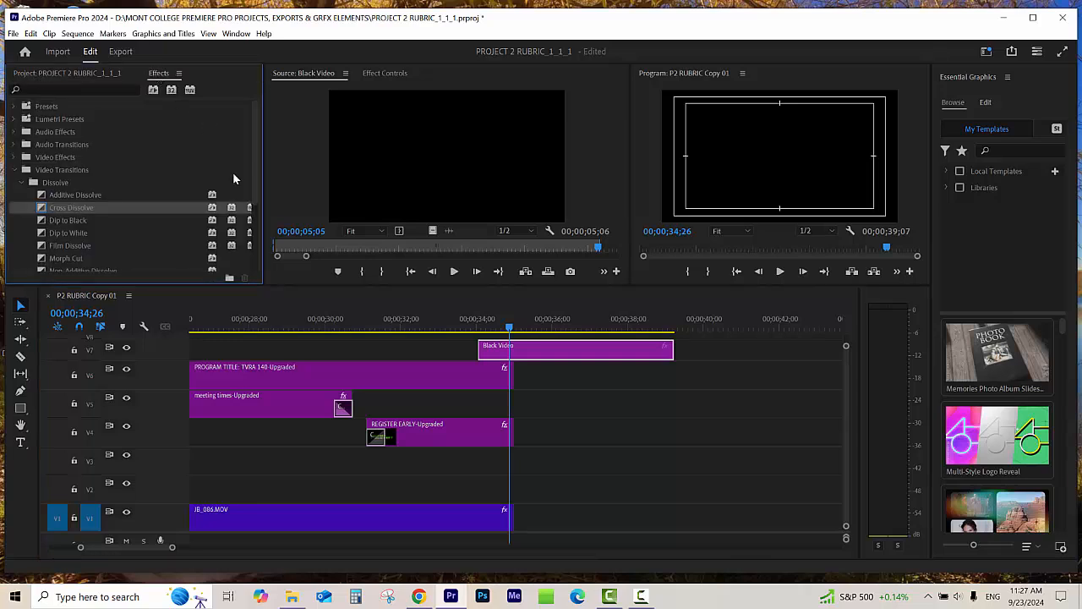
drag(233, 286, 233, 298)
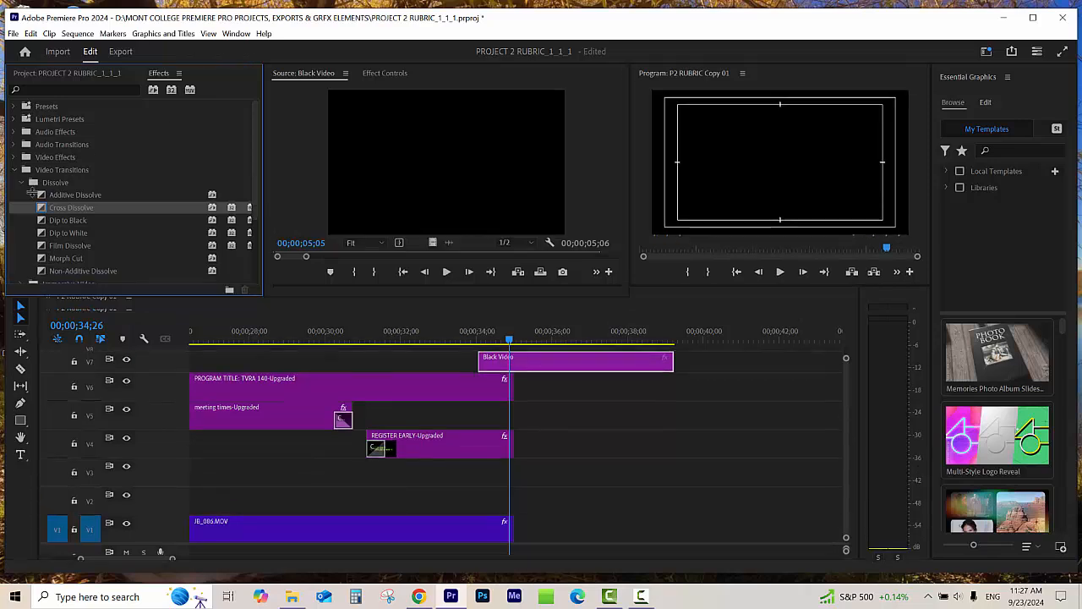
click(21, 182)
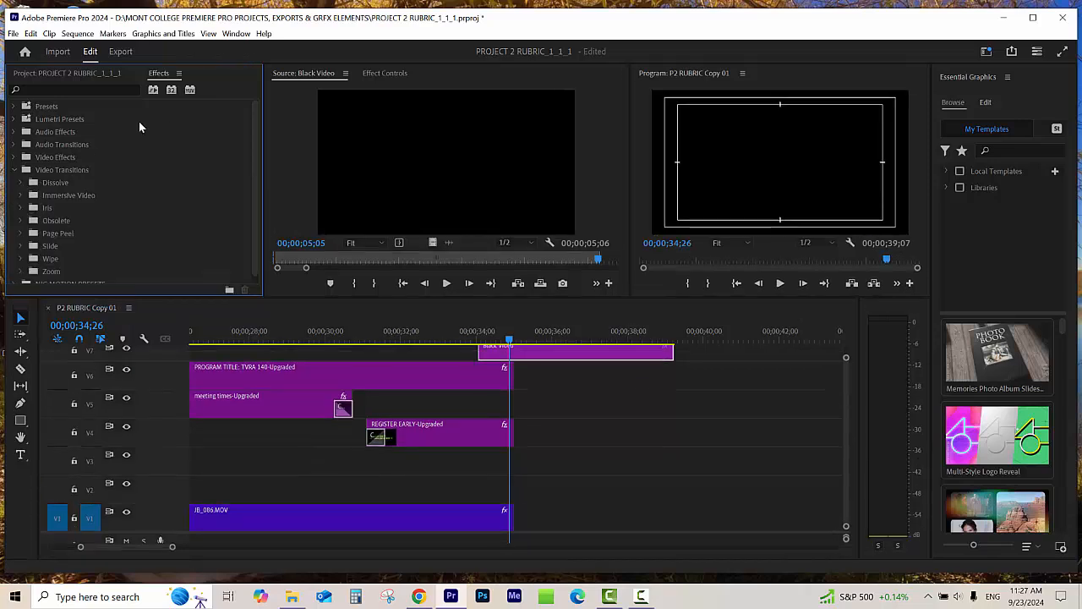
click(236, 34)
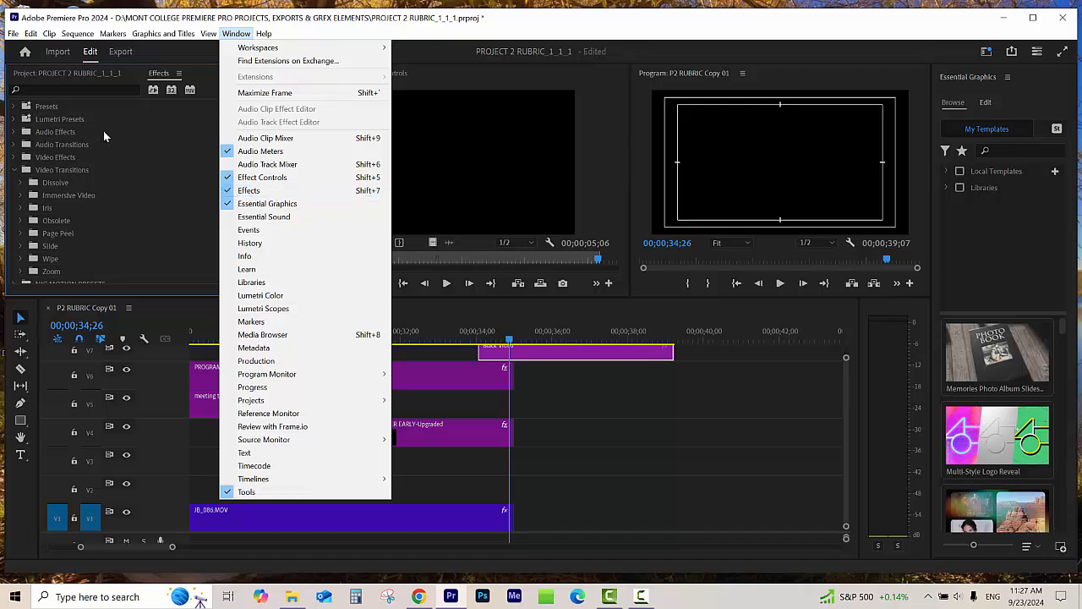
click(135, 71)
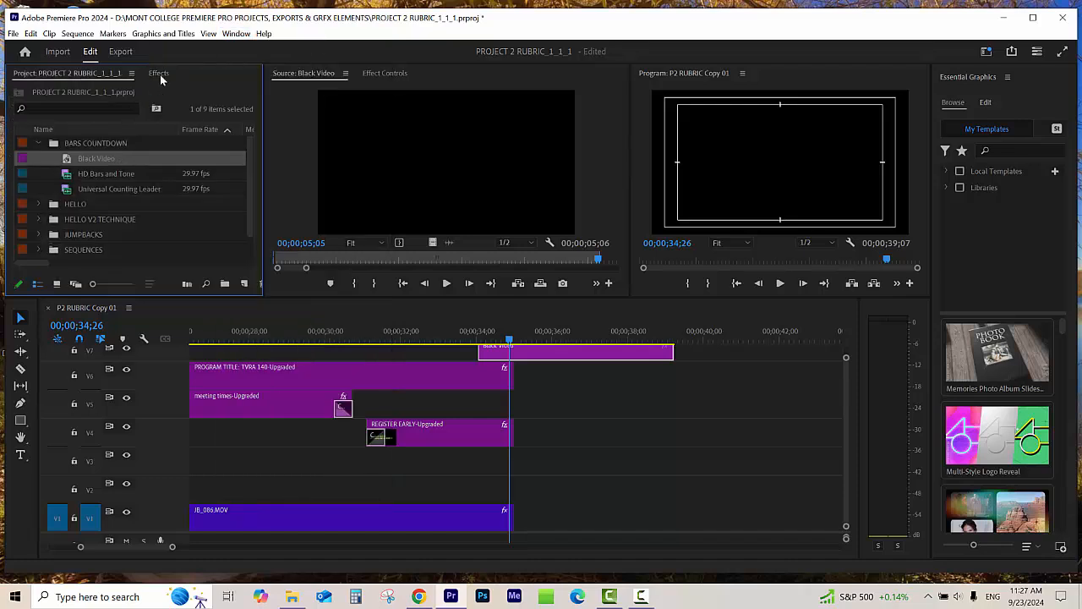
click(22, 182)
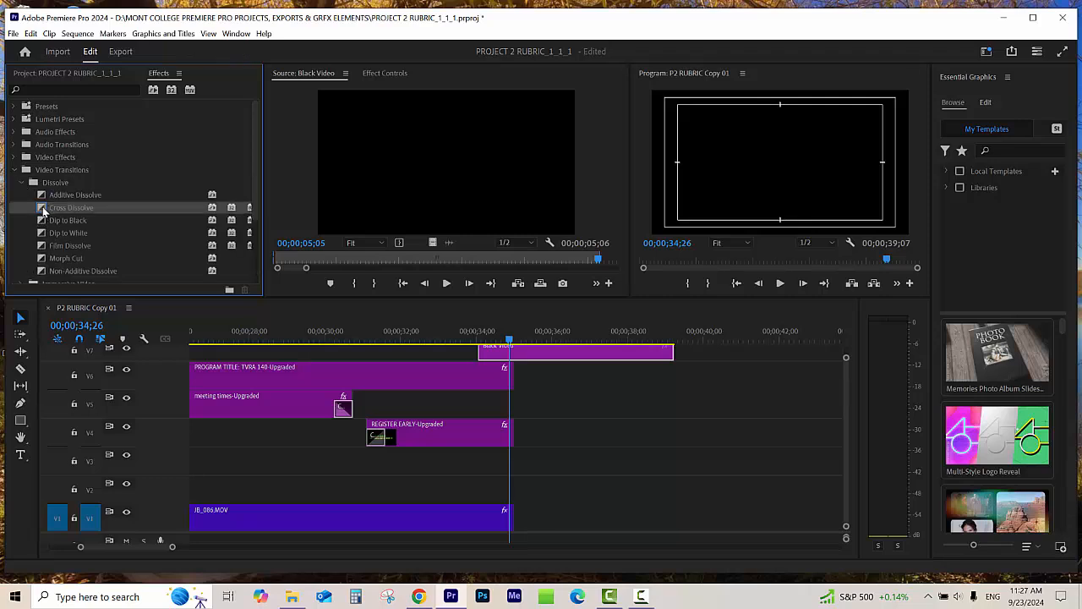
drag(194, 270, 438, 360)
click(822, 392)
scroll(490, 411, up, 5)
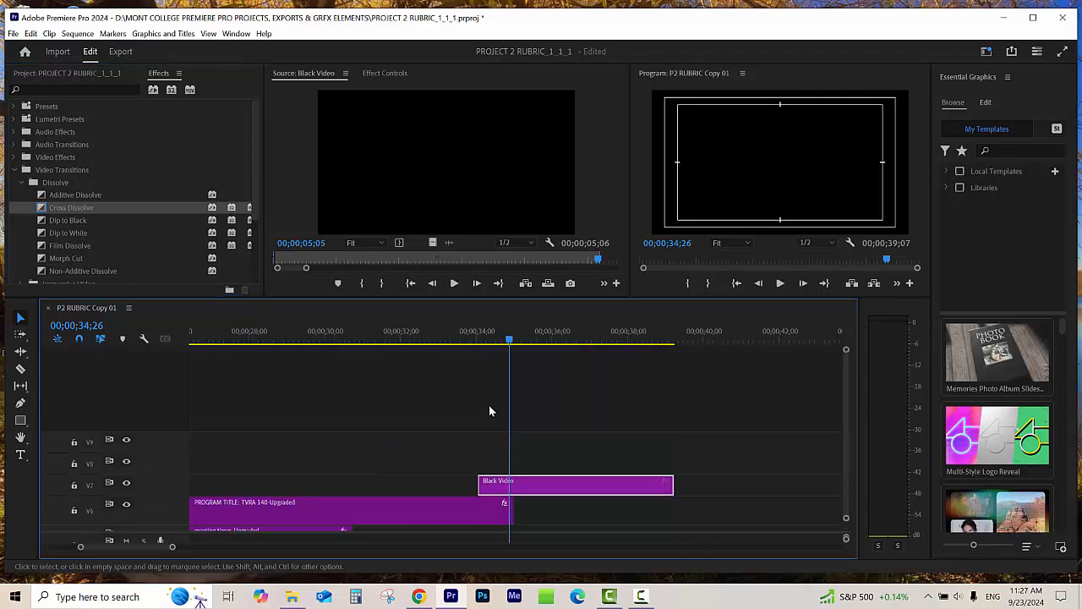
scroll(845, 397, down, 5)
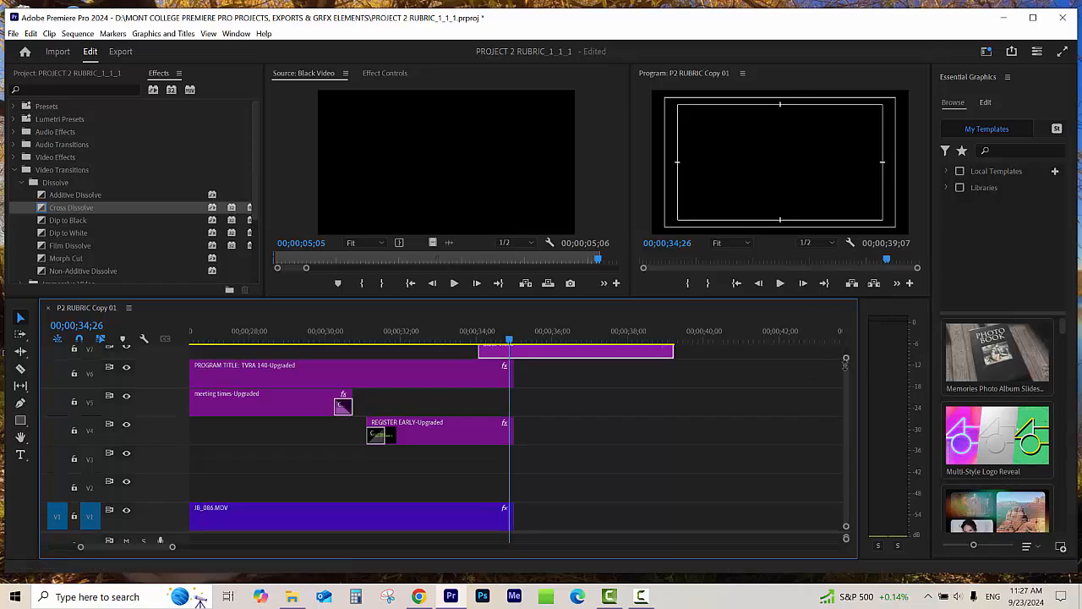
mouse_move(845, 357)
mouse_down()
mouse_move(846, 367)
mouse_move(845, 355)
mouse_up()
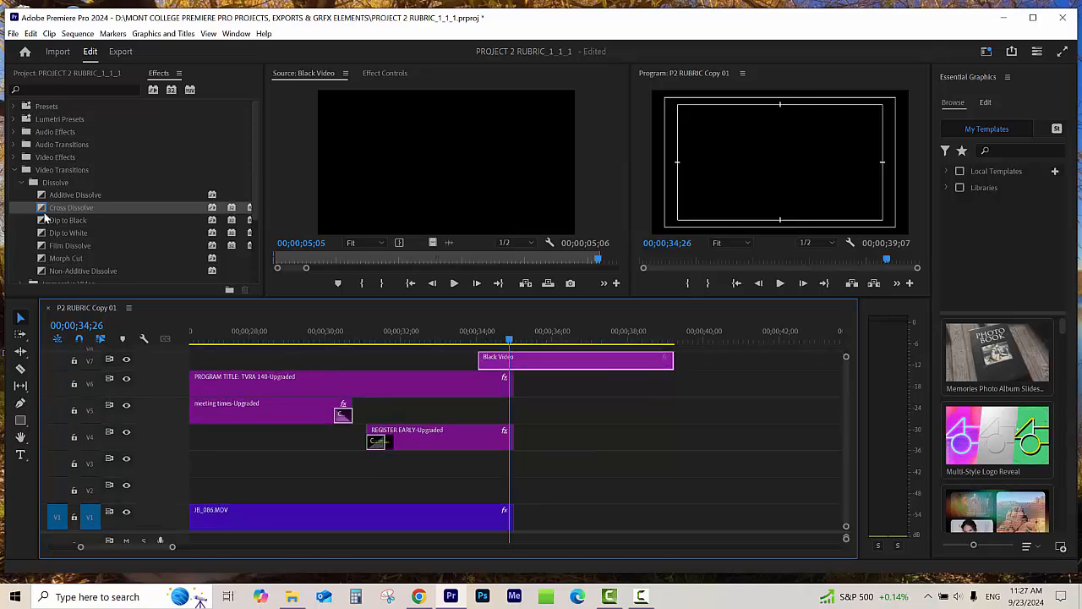
drag(44, 211, 522, 340)
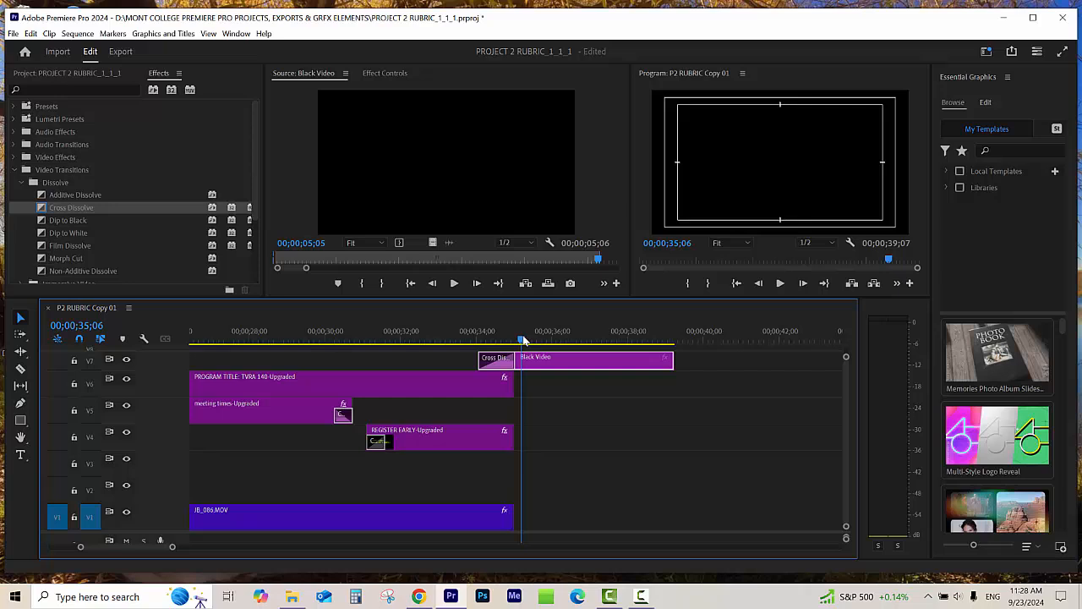
Step: Extend the ends of the PROGRAM TITLE, REGISTER EARLY and JB_086.MOV clips to the same point just past the end of the cross dissolve
key(equal)
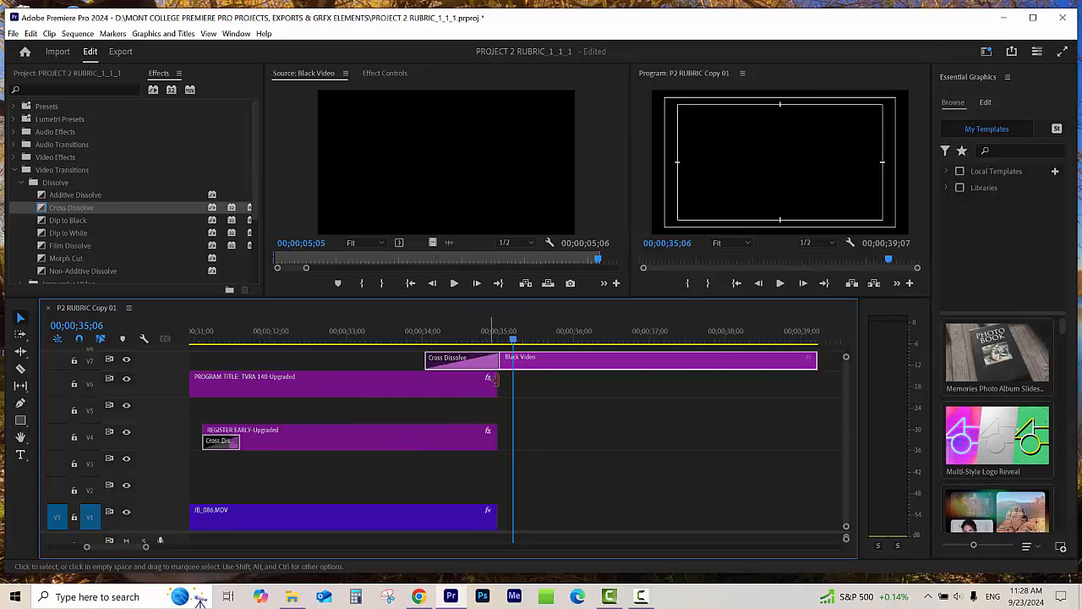
drag(495, 382, 475, 385)
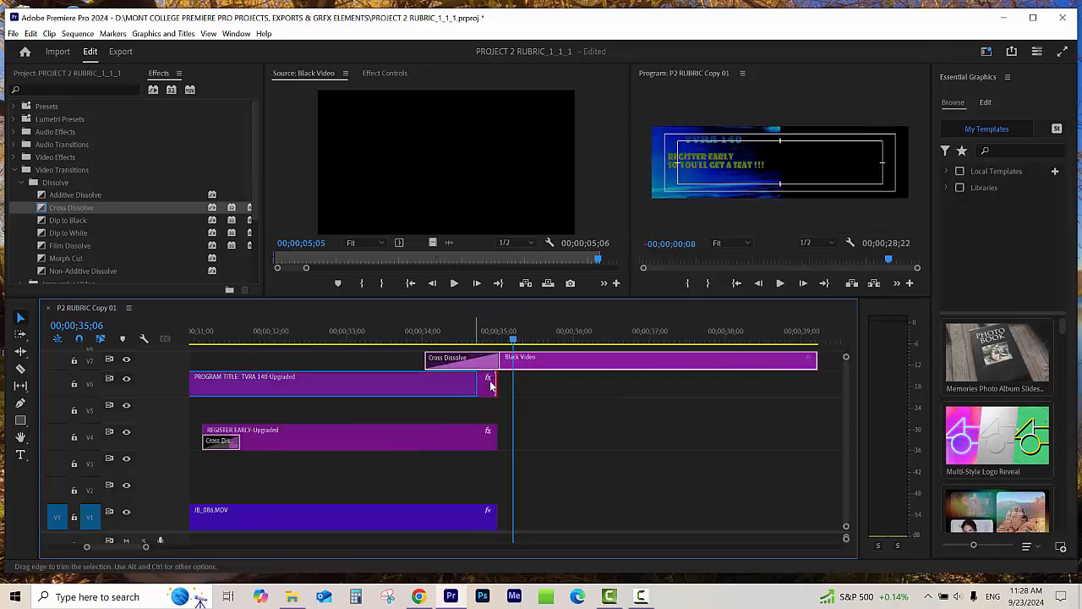
click(491, 333)
drag(491, 332, 522, 389)
drag(499, 440, 523, 441)
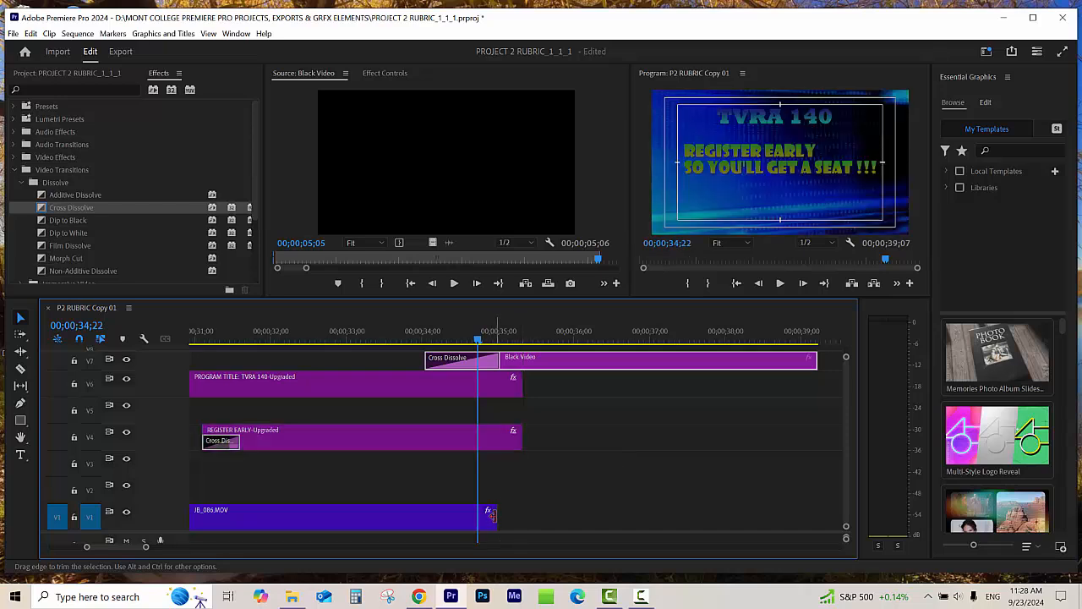
drag(499, 517, 548, 511)
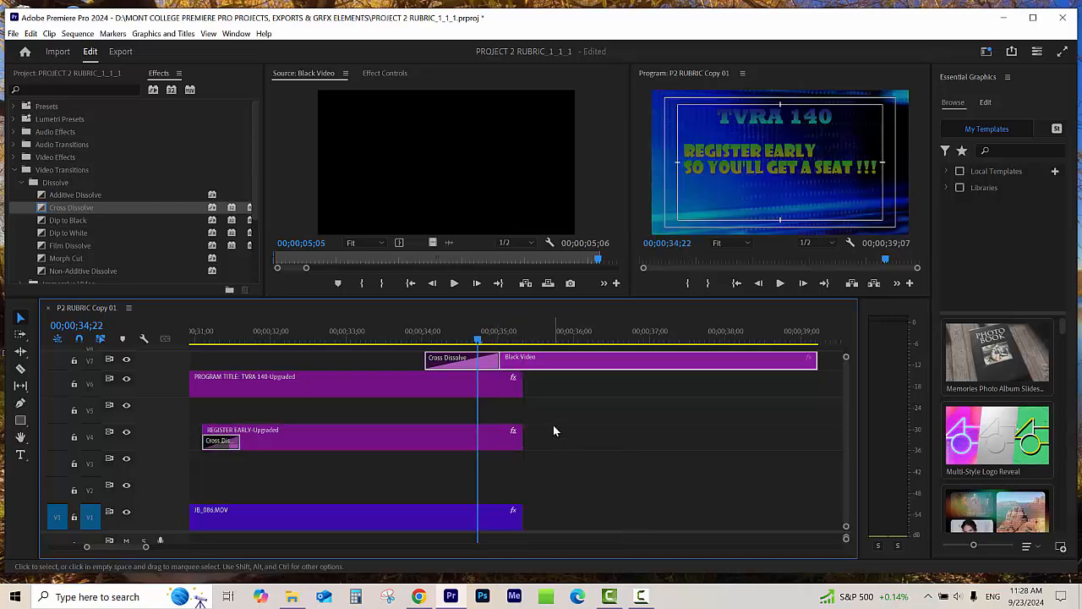
Step: Scrub across the cross dissolve at the end of the titles to check the fade to black
click(449, 338)
drag(452, 338, 515, 341)
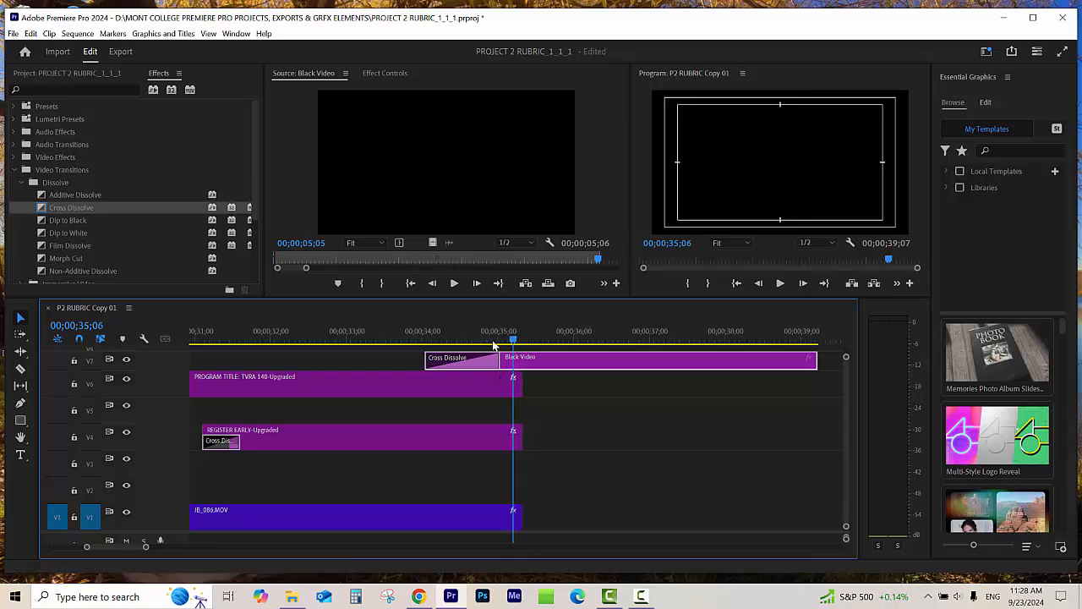
drag(497, 344, 485, 344)
key(minus)
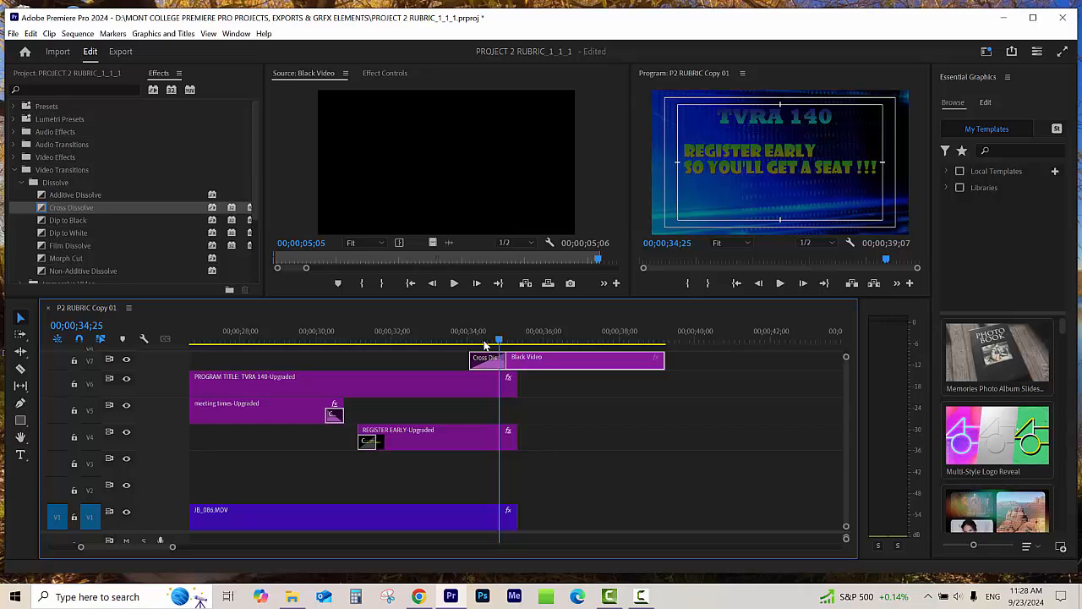
key(minus)
Step: Save the project and mark the sequence's In point at 00;00;00;00 and its Out point at 00;00;39;10
drag(669, 339, 183, 352)
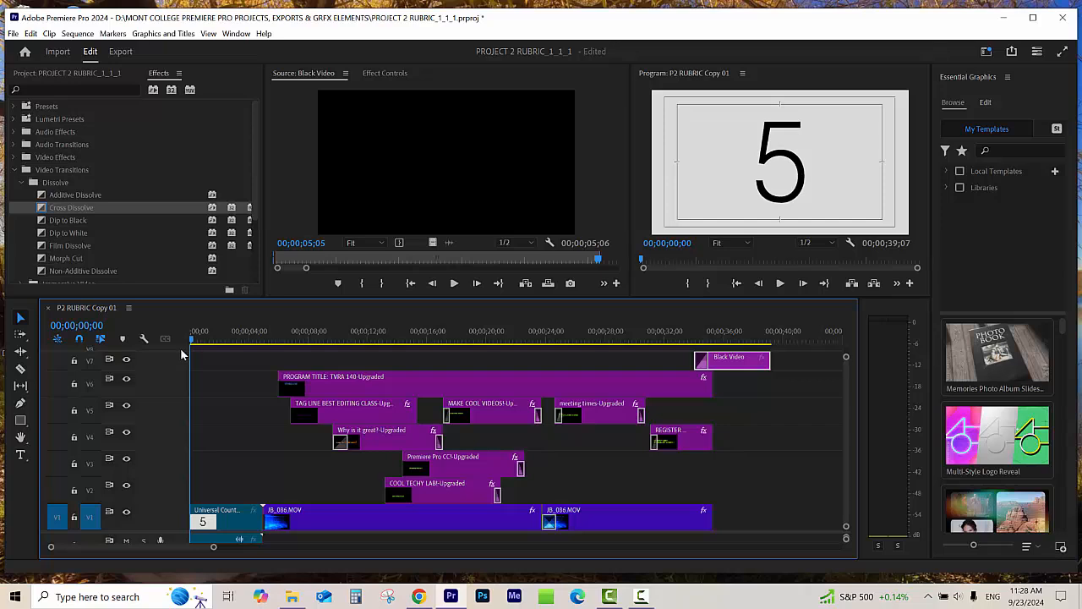
key(ctrl+s)
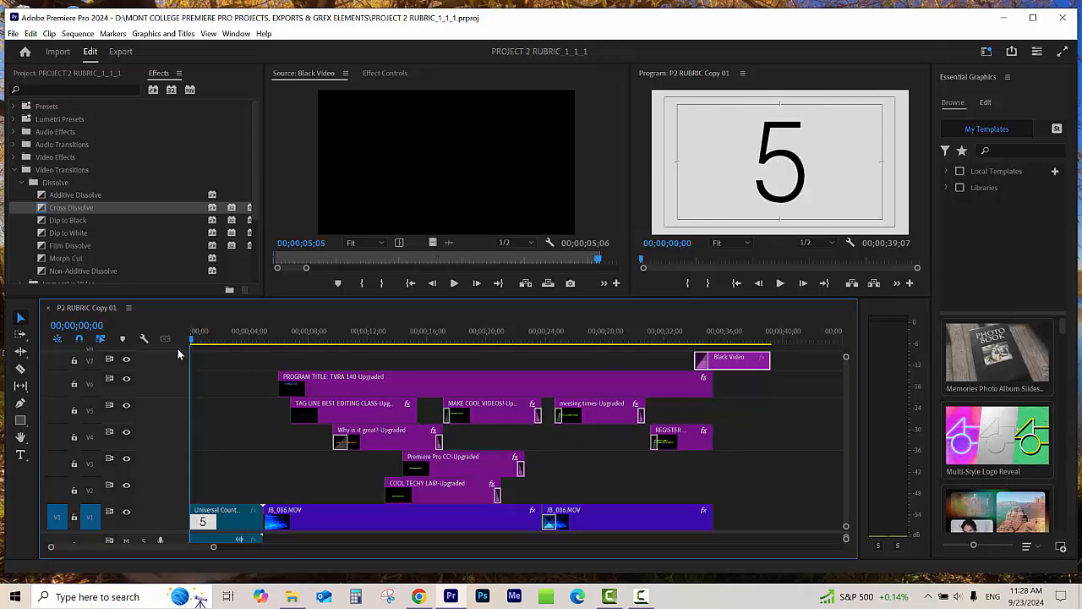
key(i)
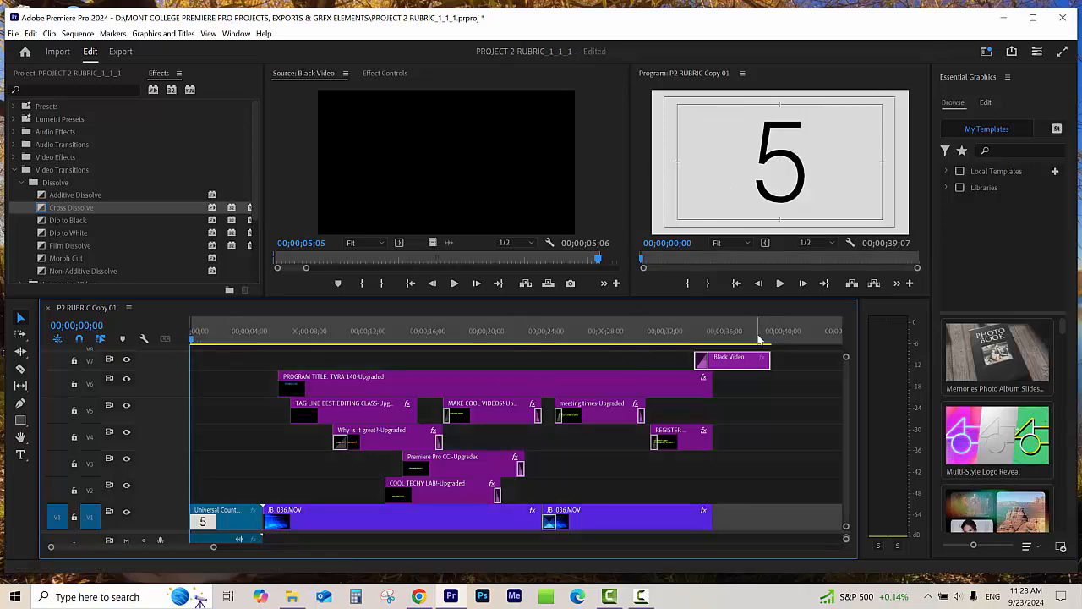
drag(761, 335, 774, 335)
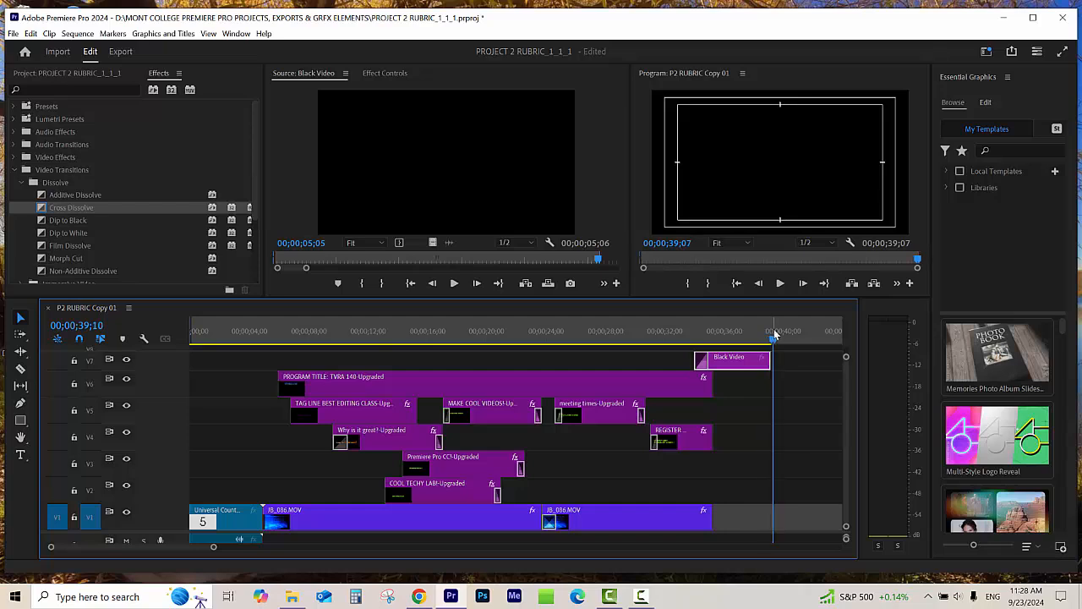
key(o)
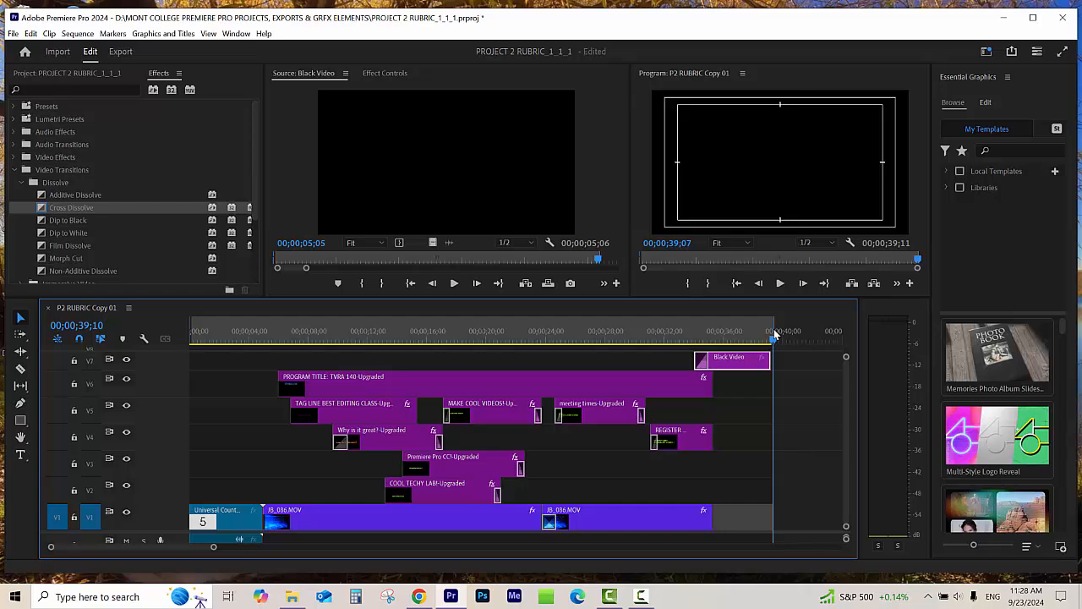
Step: Render the sequence from In to Out, save the project and return the playhead to the start
click(85, 37)
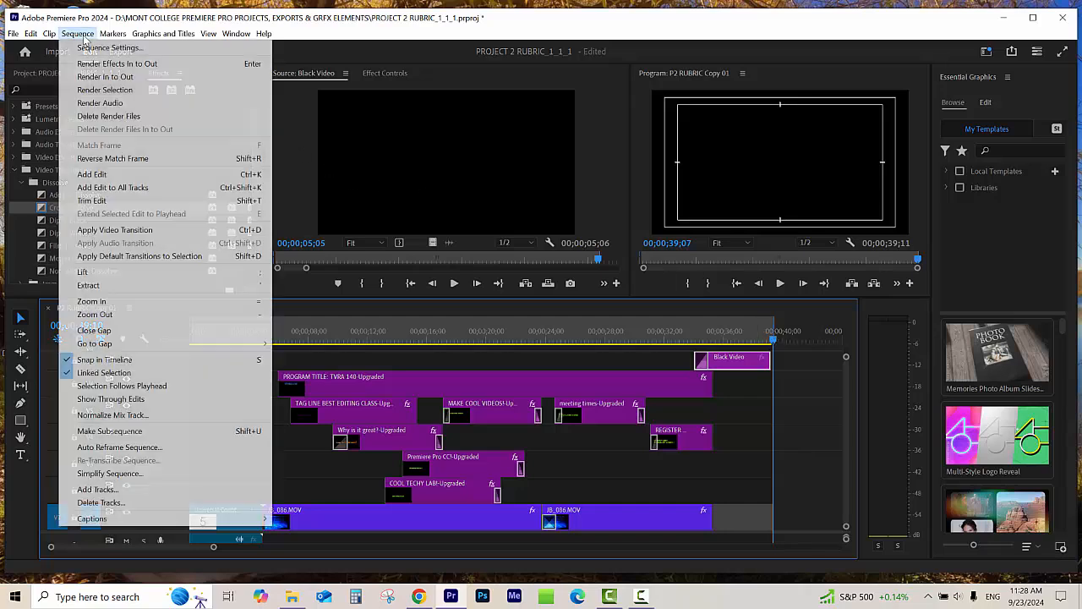
click(101, 76)
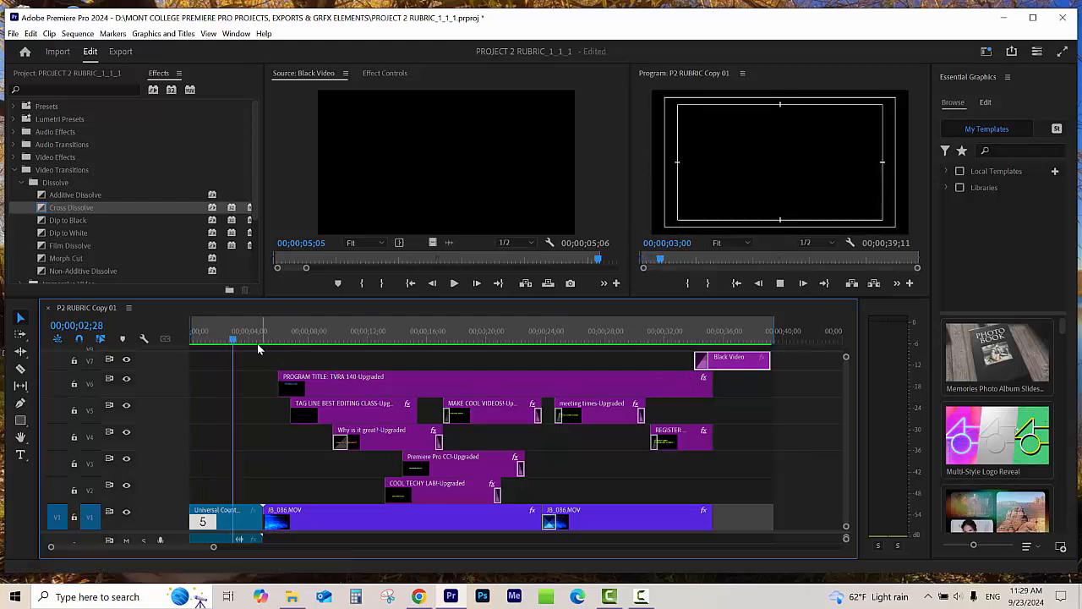
key(space)
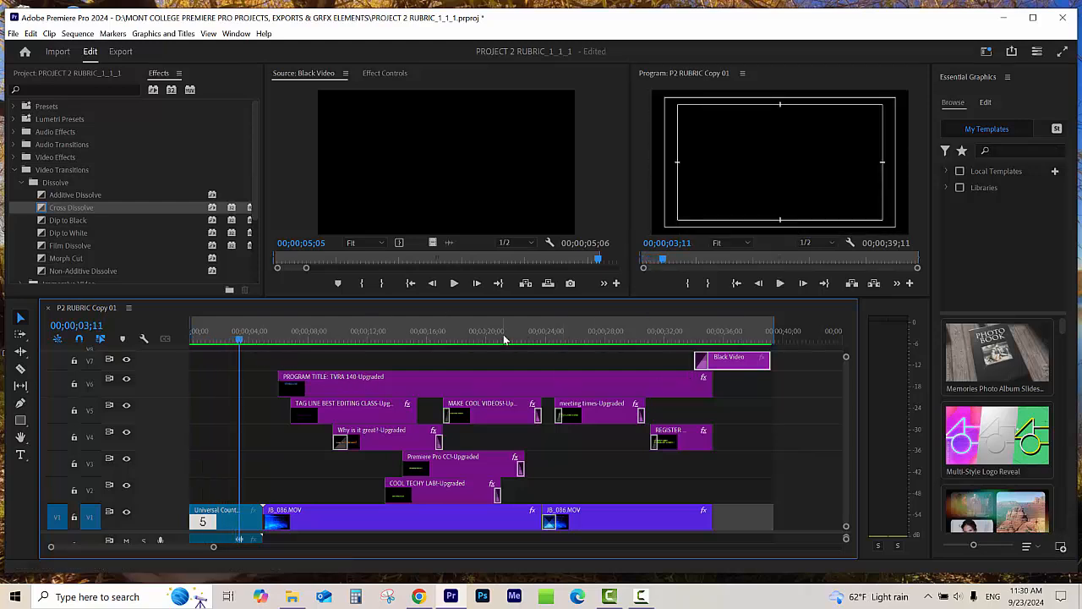
key(ctrl+s)
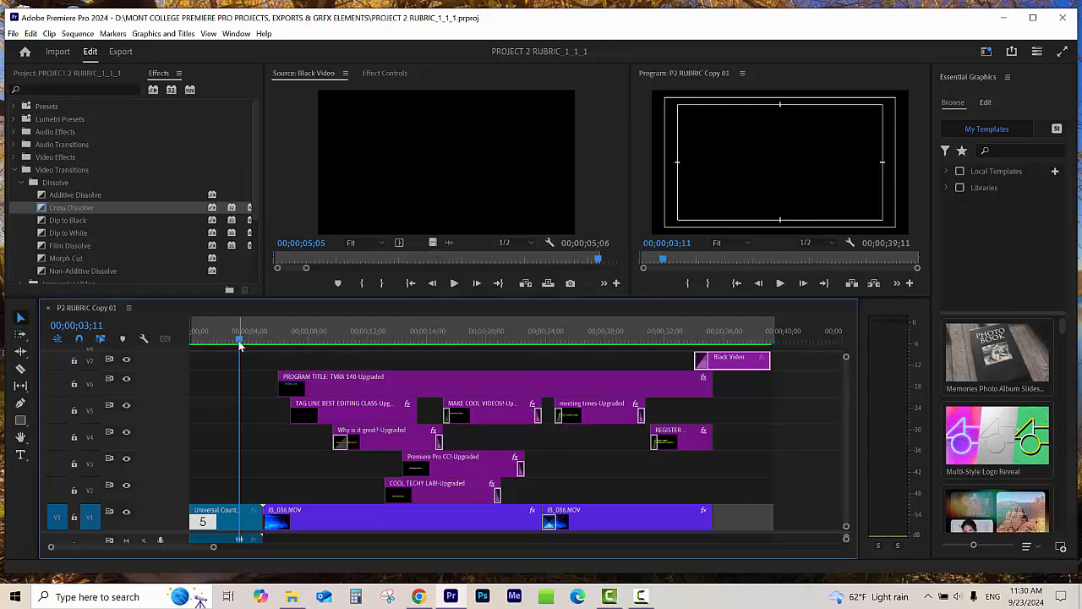
drag(241, 343, 188, 349)
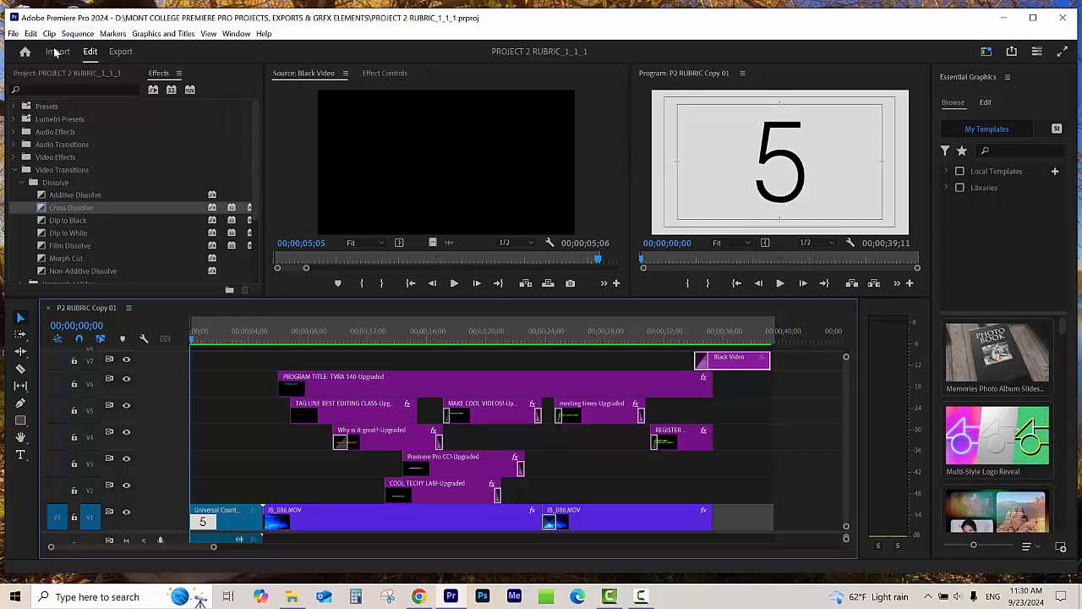
Step: Set up a media export and name the file with the author's first initial and surname followed by _P2_FALL2024
click(120, 51)
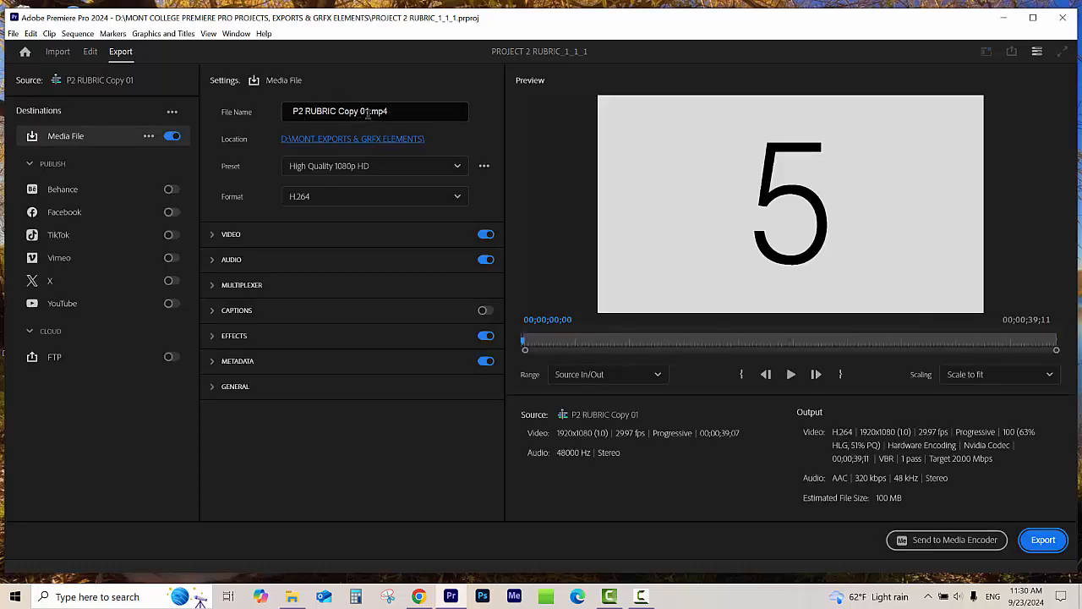
drag(368, 113, 262, 115)
text(N)
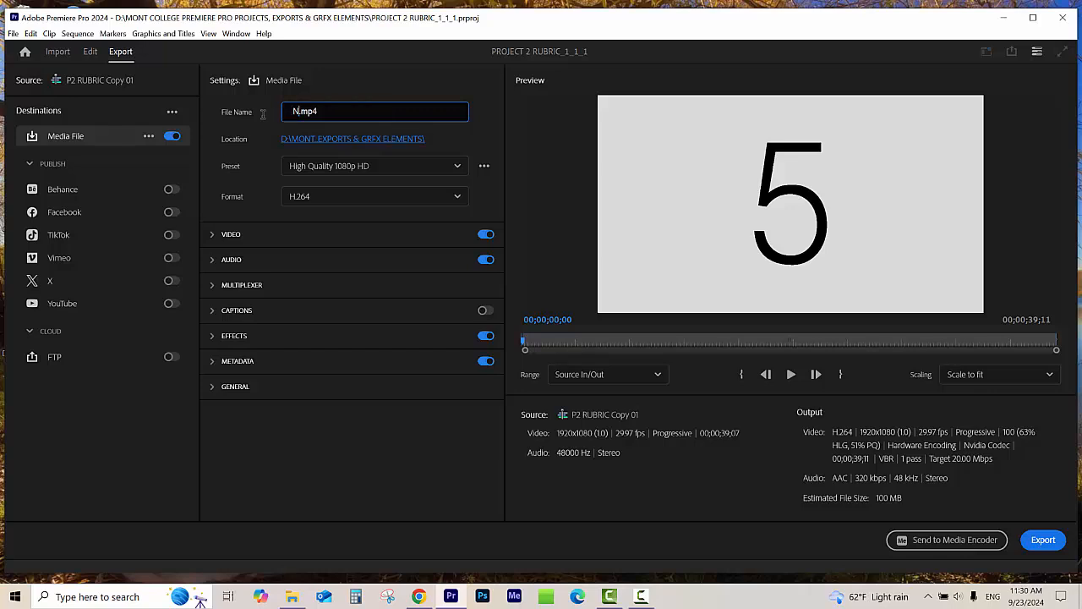
text(GINEBRA_P2_FALL20)
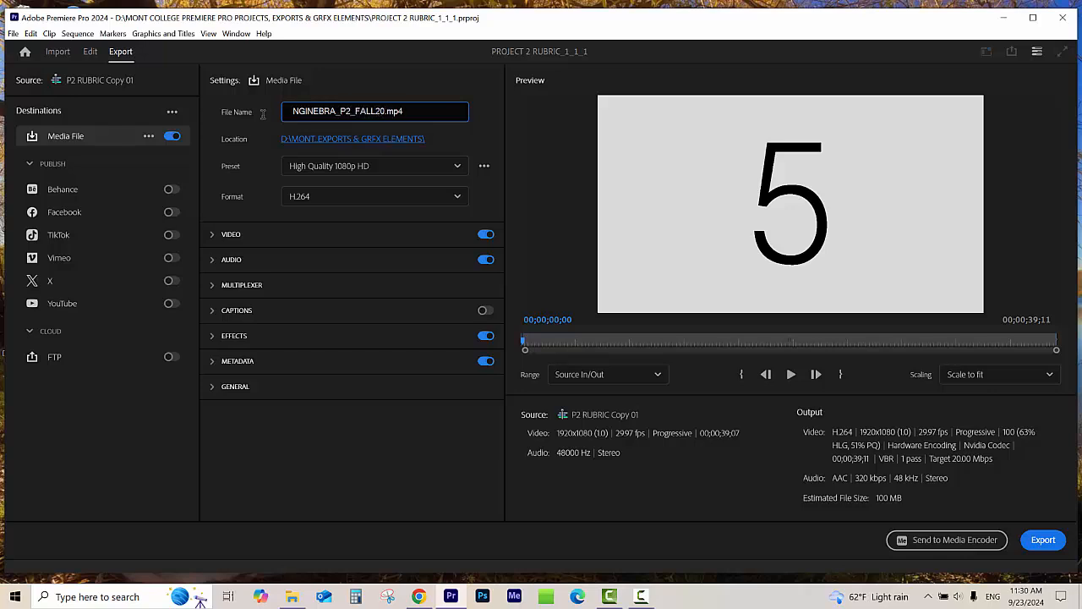
text(24)
Step: Set the export location to the PREMIERE PRO TUTORIALS EXPORTS 2024 folder on the DATA (D:) drive
click(353, 142)
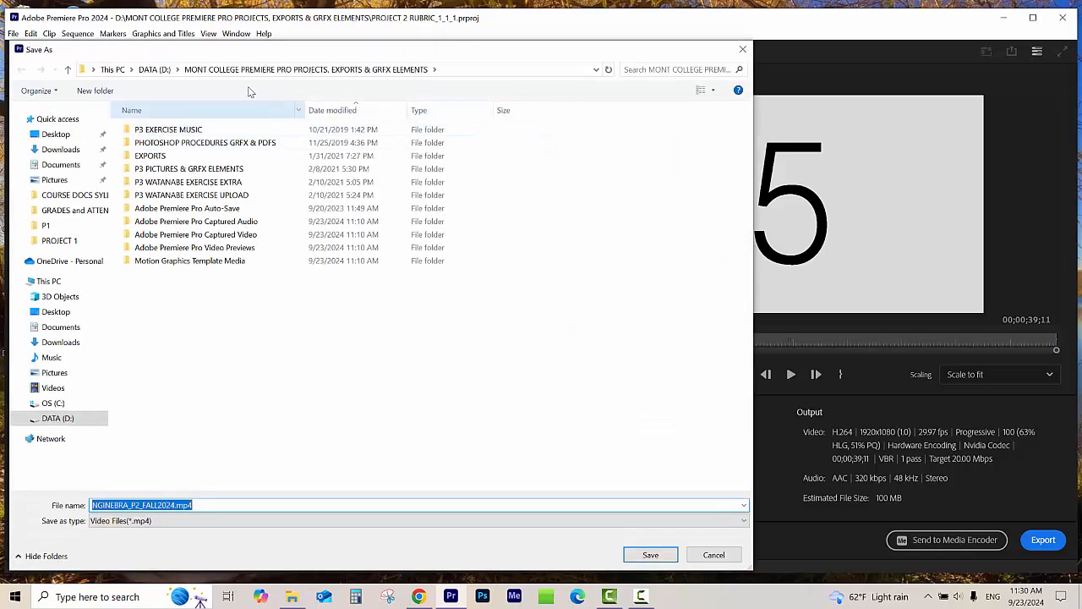
click(155, 69)
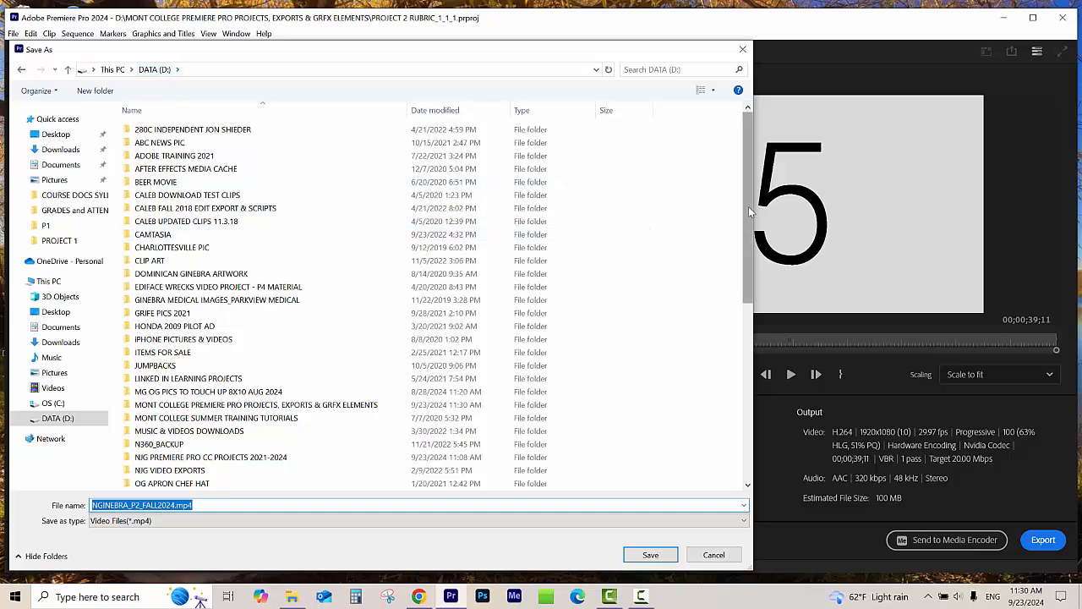
drag(748, 207, 745, 273)
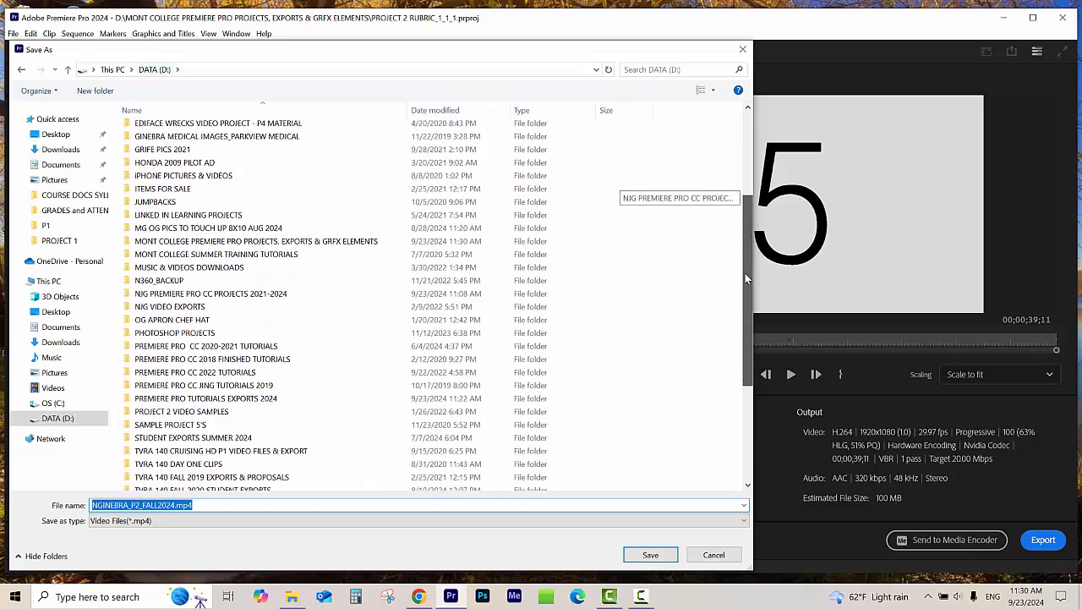
double_click(303, 401)
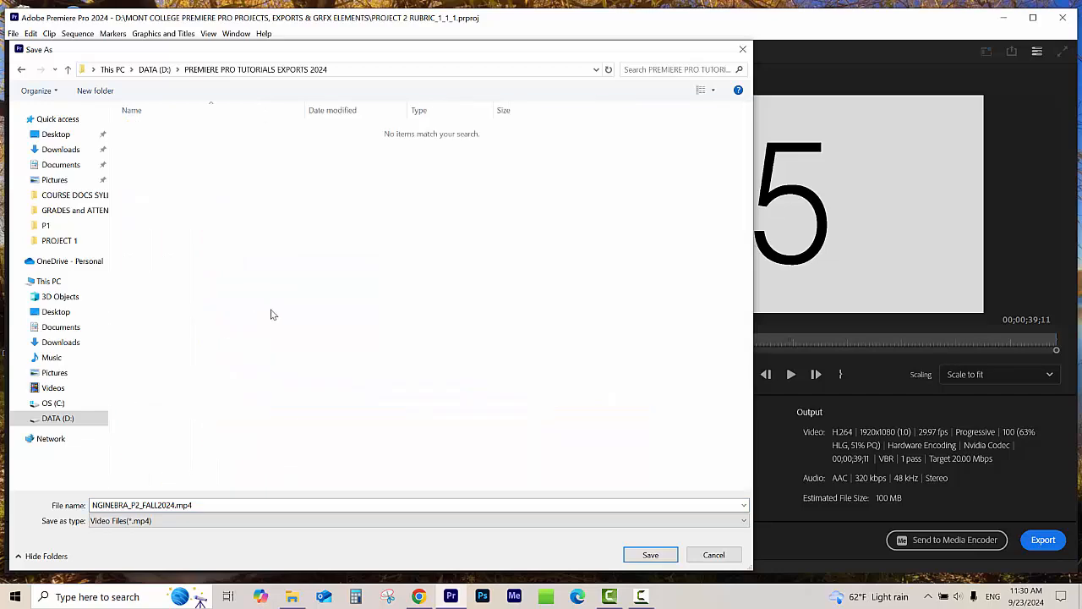
click(650, 554)
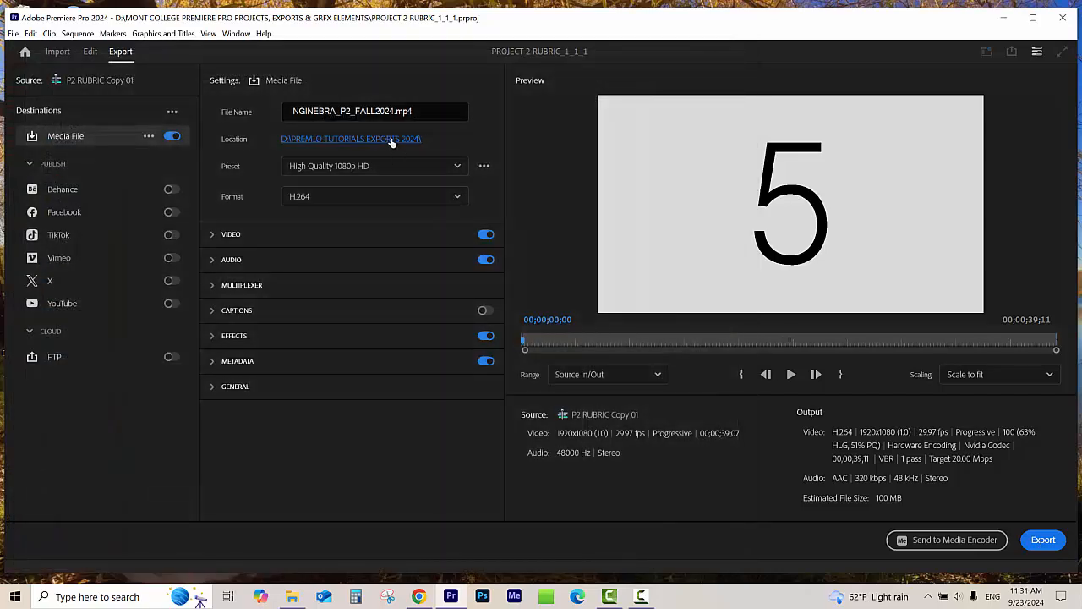
Step: Search the full export preset library for YOUTUBE and apply the YouTube 1080p Full HD preset to the media file
click(458, 168)
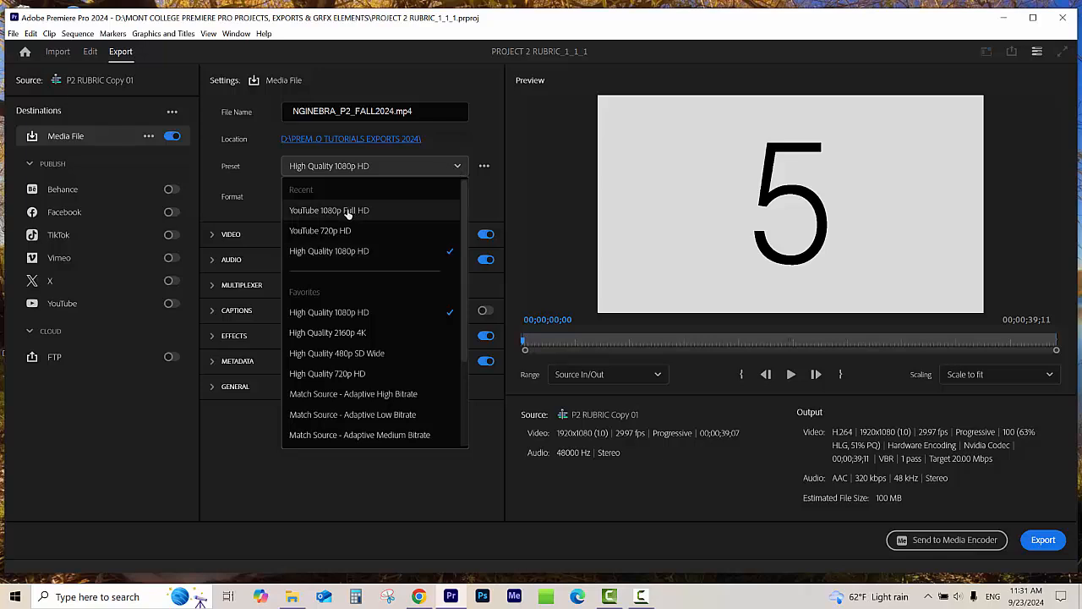
drag(465, 214, 463, 325)
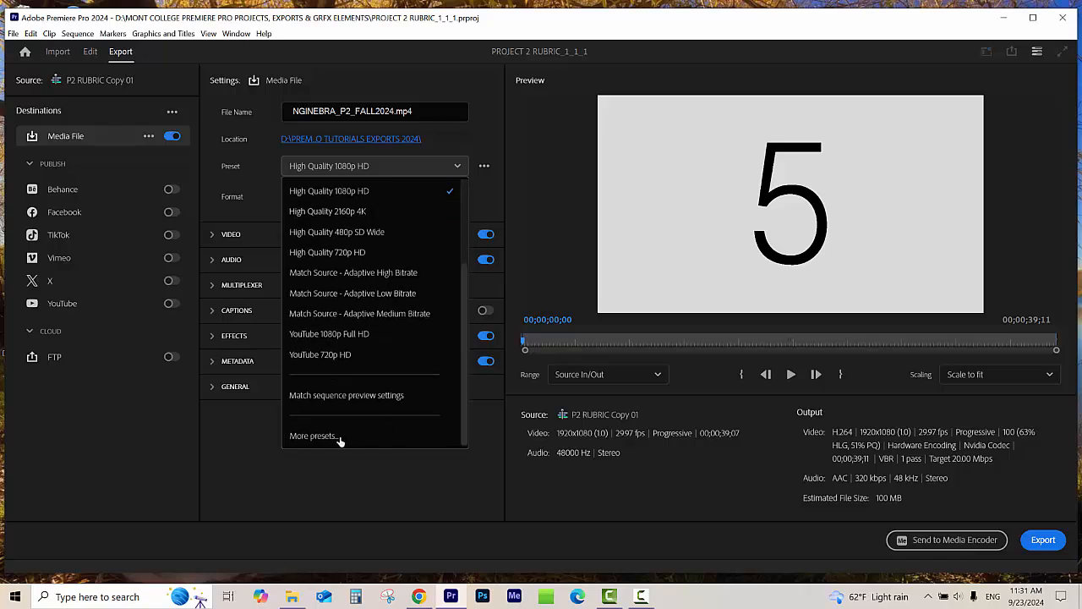
click(309, 436)
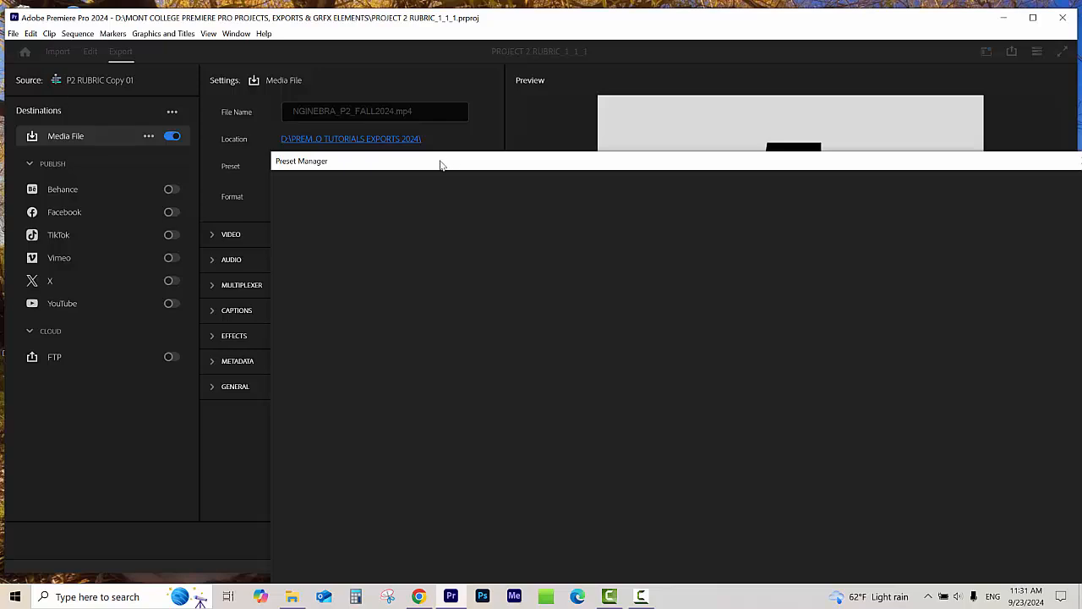
drag(613, 166, 562, 57)
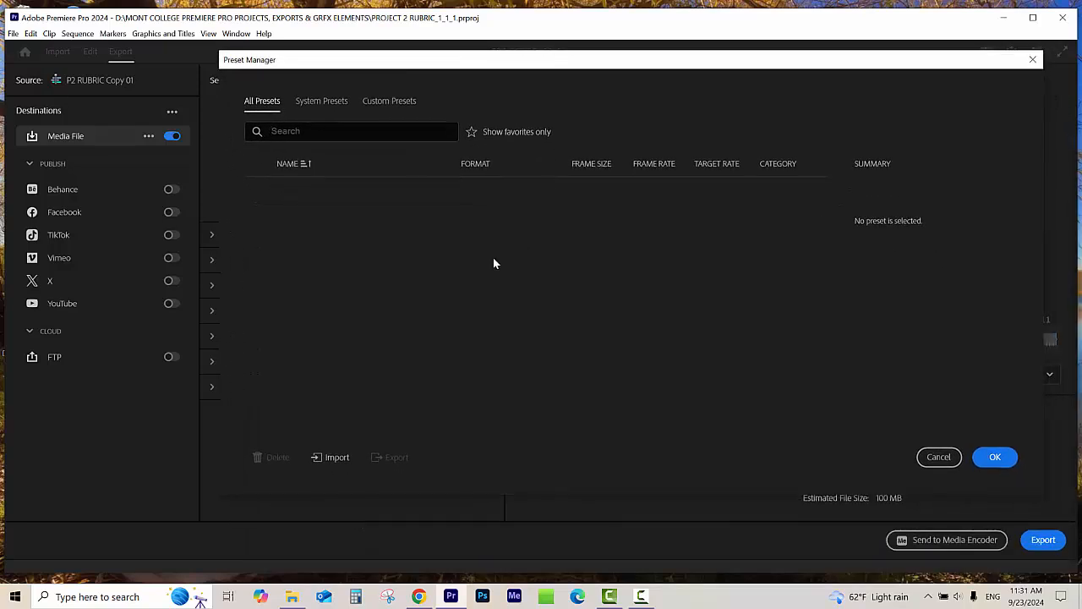
click(294, 131)
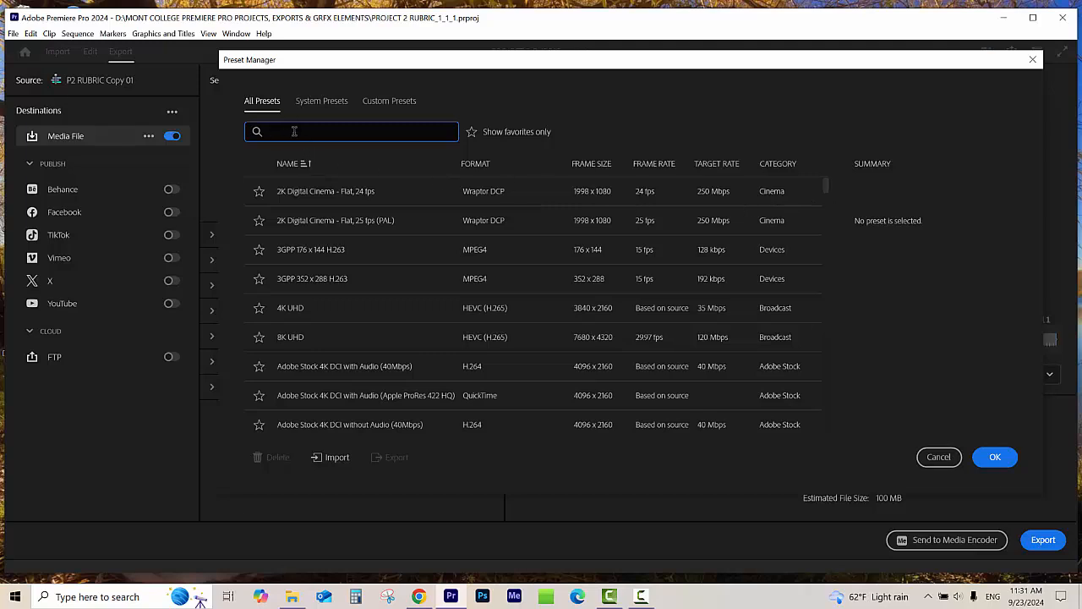
text(YOUTUBE)
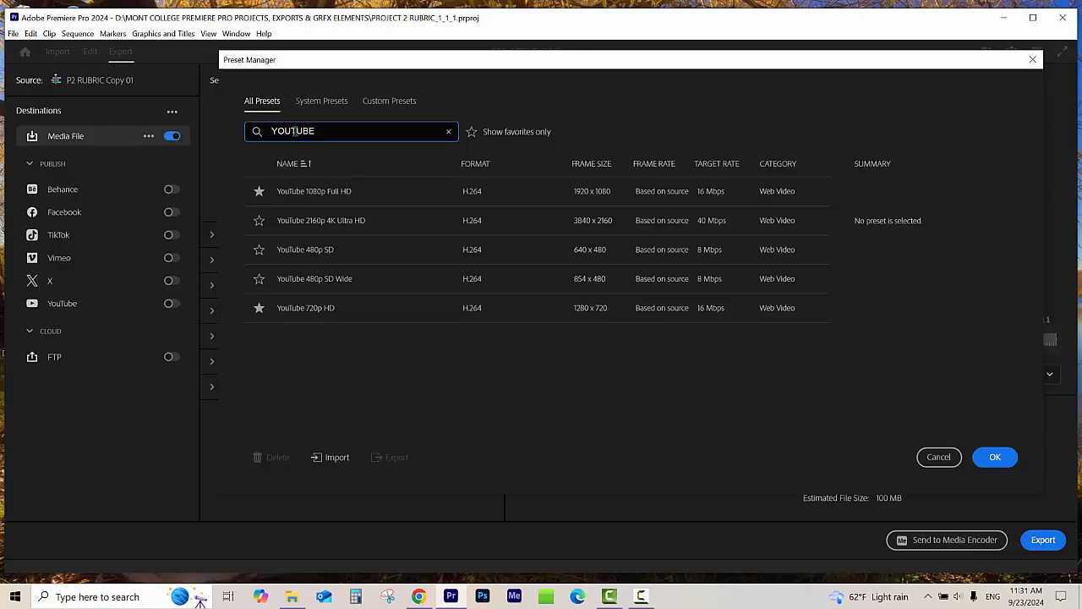
click(332, 193)
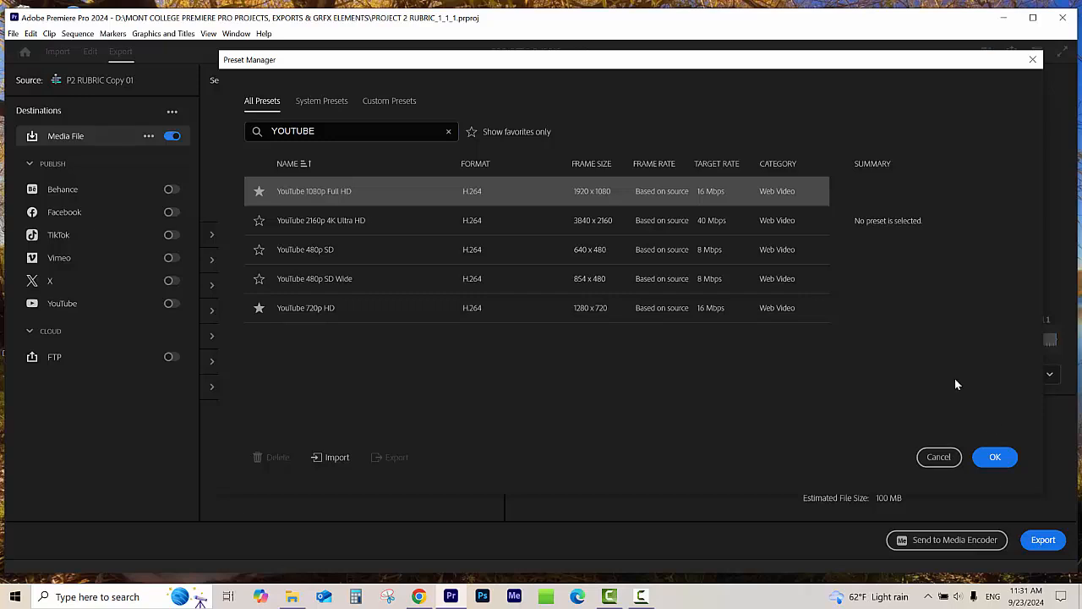
click(998, 457)
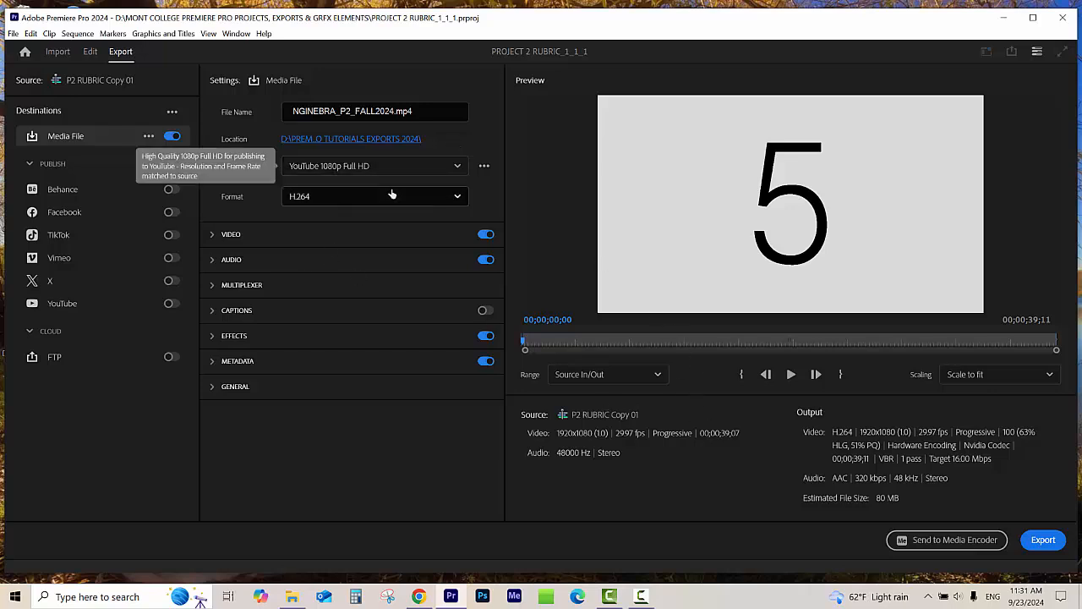
Step: Export the video, check for the exported MP4 in its destination folder in File Explorer, and return to Premiere Pro
click(1041, 541)
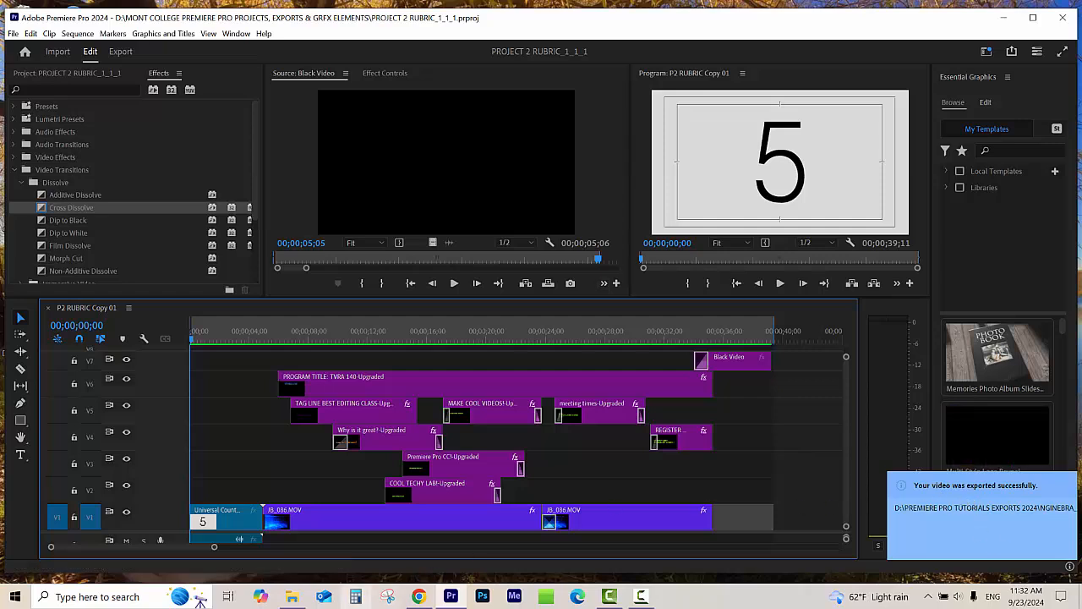
click(293, 598)
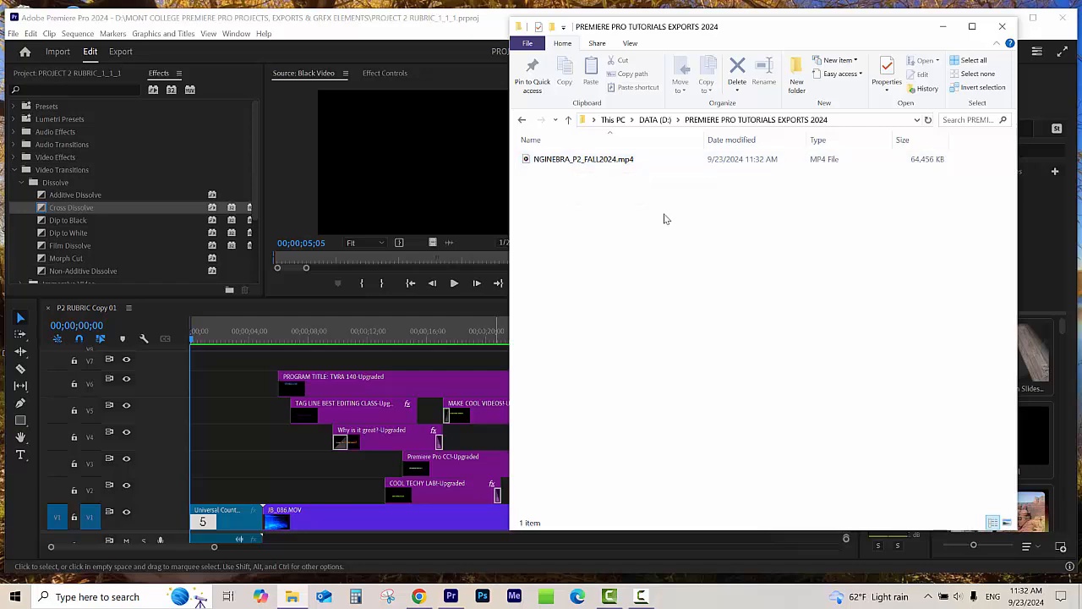
click(454, 58)
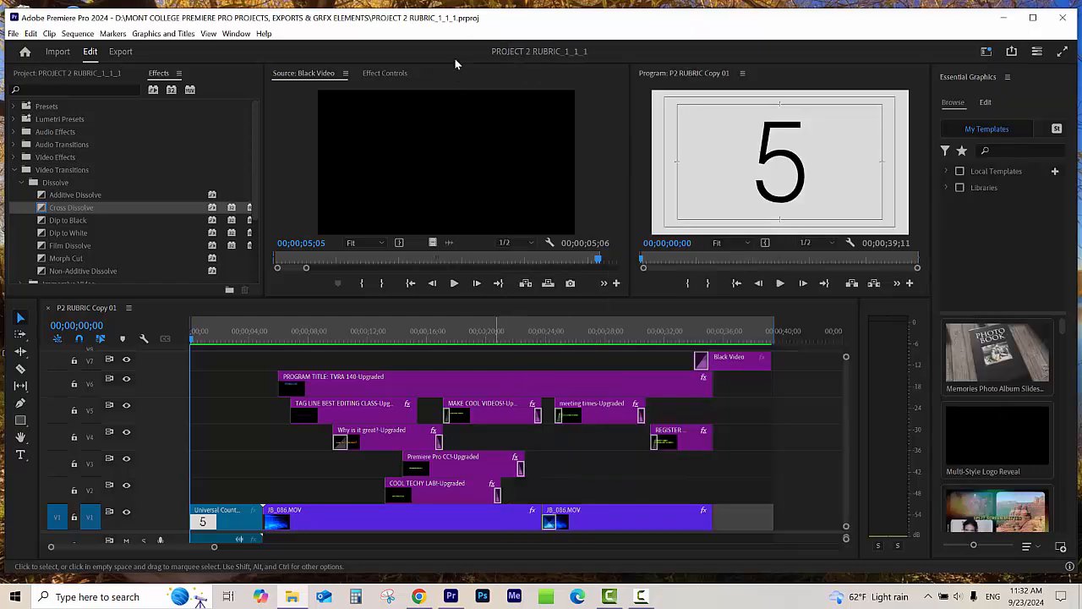